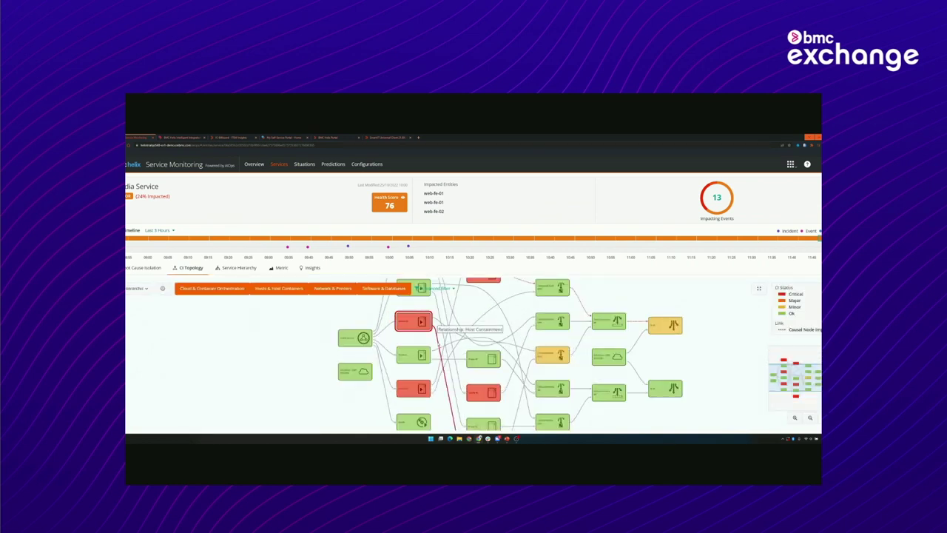
Examine the Media Service's CI topology and check the known-issue banner in My Self-Service Portal
{"action": "scroll", "coordinate": [430, 338], "scroll_direction": "down", "scroll_amount": 1}
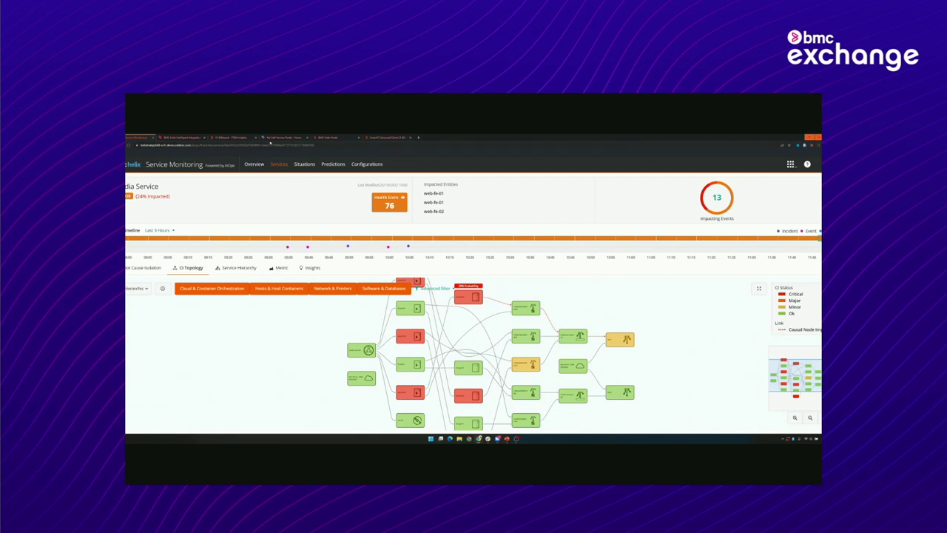
{"action": "left_click", "coordinate": [272, 138]}
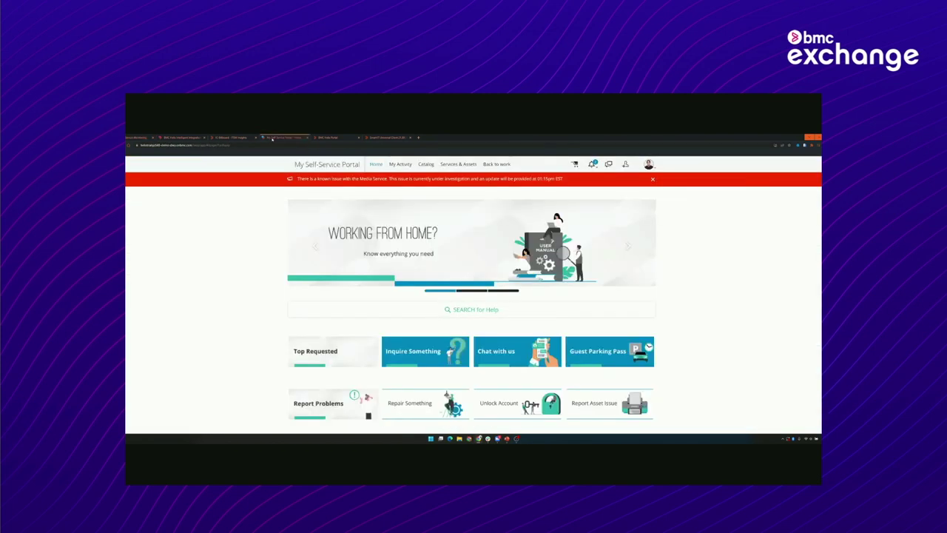
Review the first Dynatrace Managed/SaaS source's connection settings in Intelligent Integrations, then save and close them
{"action": "left_click", "coordinate": [181, 137]}
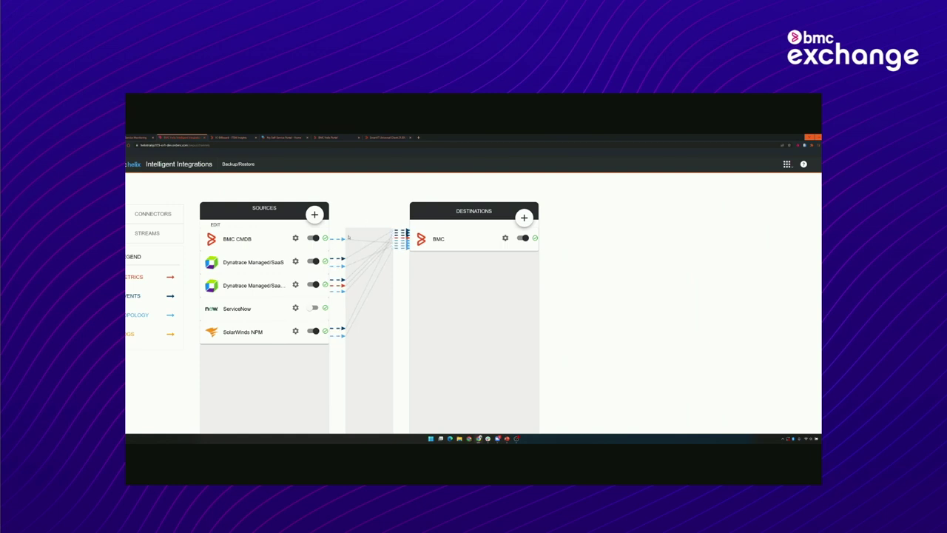
{"action": "left_click", "coordinate": [295, 261]}
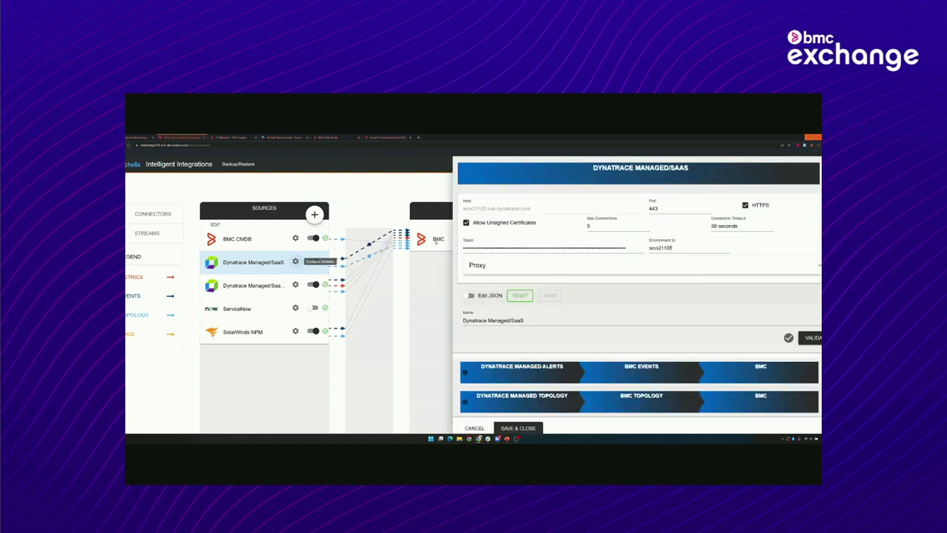
{"action": "scroll", "coordinate": [572, 347], "scroll_direction": "down", "scroll_amount": 1}
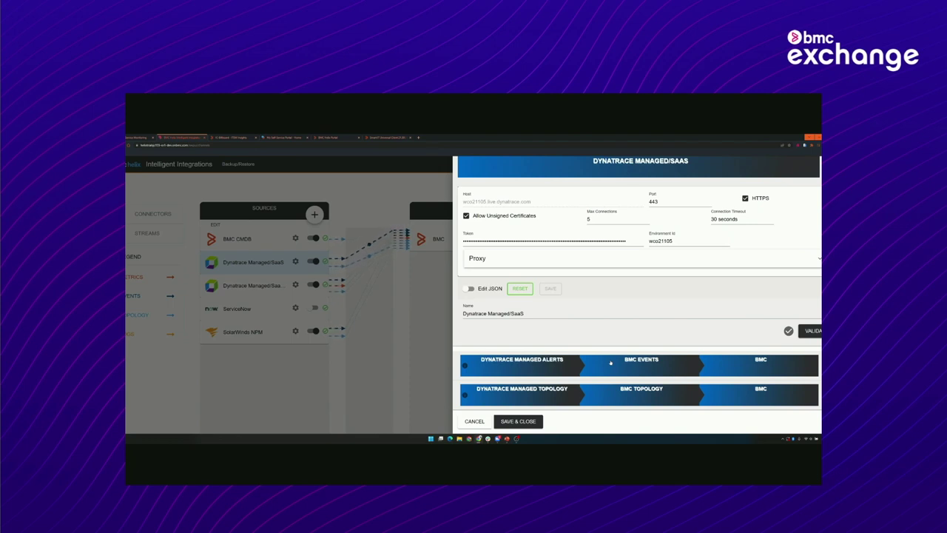
{"action": "left_click", "coordinate": [519, 421]}
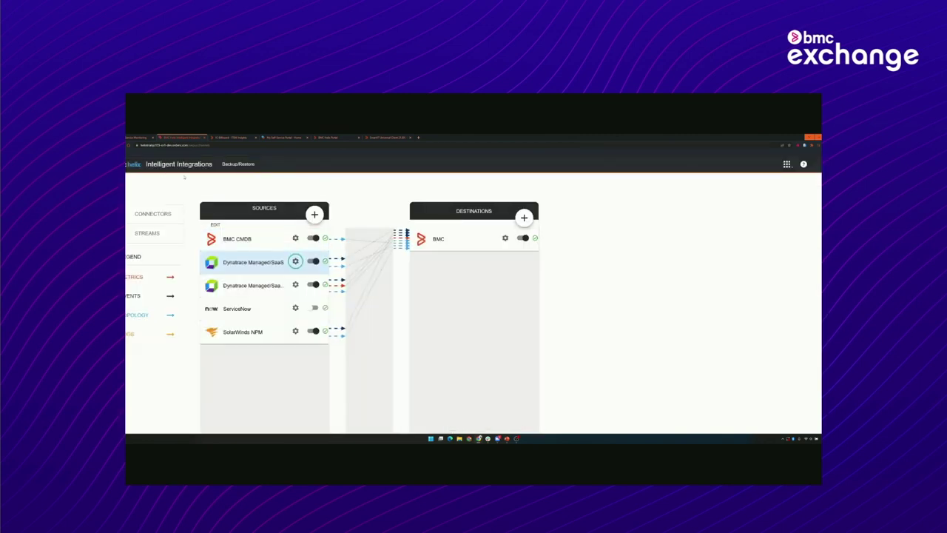
Return to the Service Monitoring overview and open the situation "Media Service - [AWS] EC2 instance is not responding on HTTP 8080"
{"action": "left_click", "coordinate": [139, 137]}
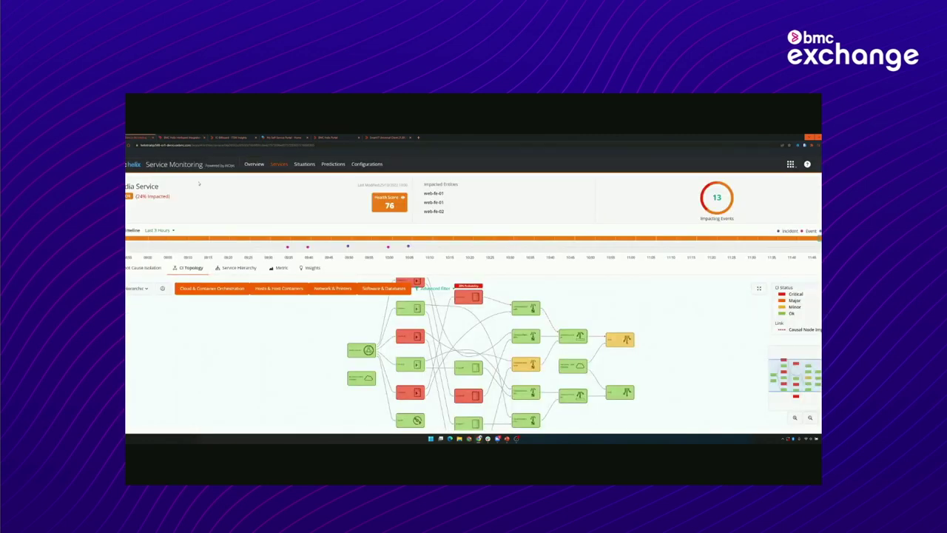
{"action": "left_click", "coordinate": [261, 166]}
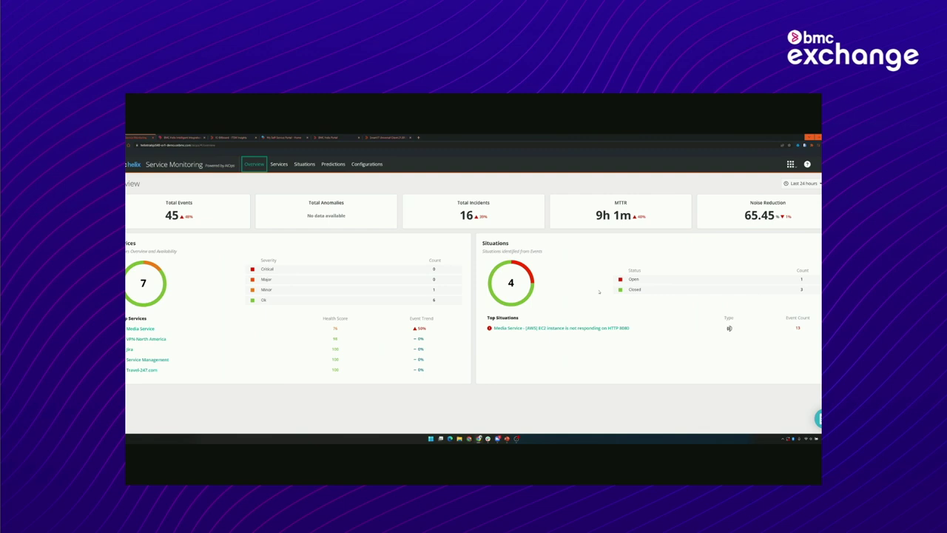
{"action": "mouse_move", "coordinate": [729, 327]}
{"action": "left_click", "coordinate": [576, 331]}
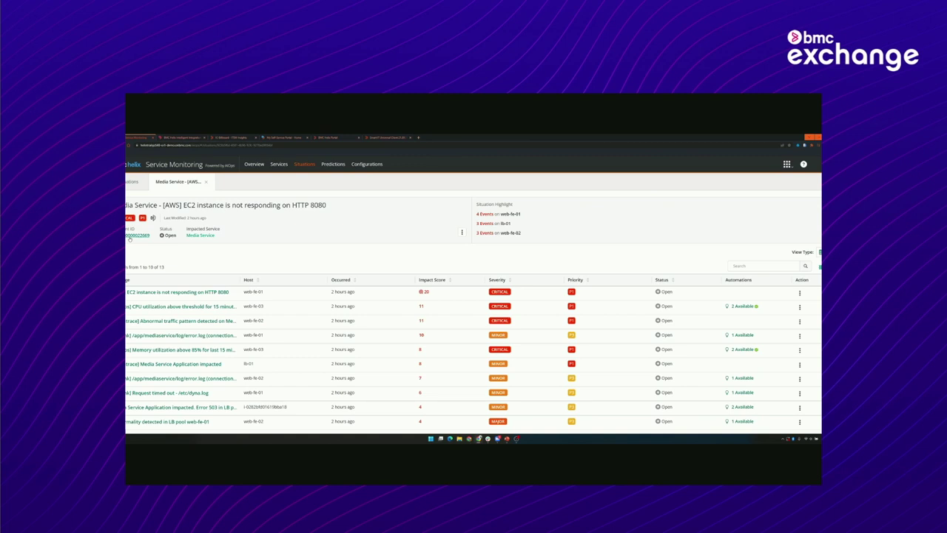
Open the incident linked to the situation and review its details, assigned team, major incident data and activity notes
{"action": "left_click", "coordinate": [134, 235]}
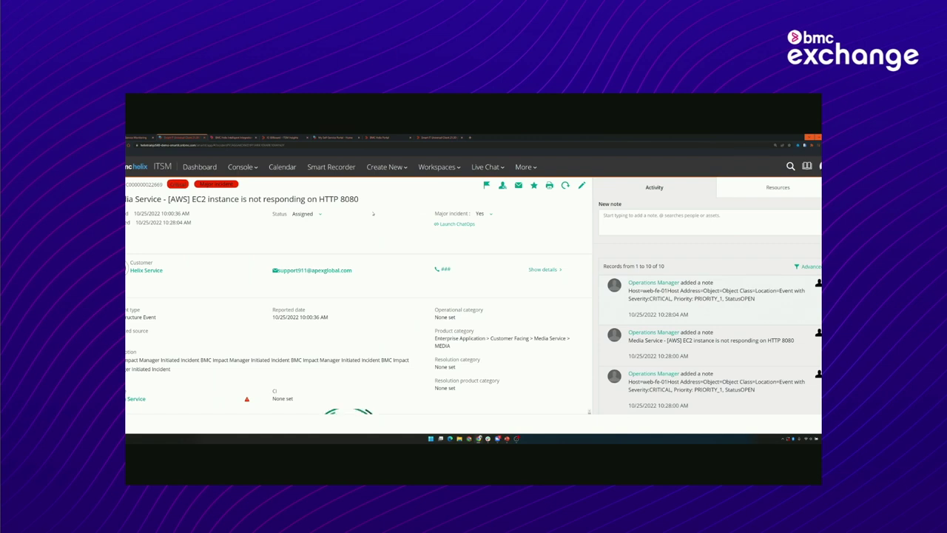
{"action": "scroll", "coordinate": [345, 236], "scroll_direction": "down", "scroll_amount": 1}
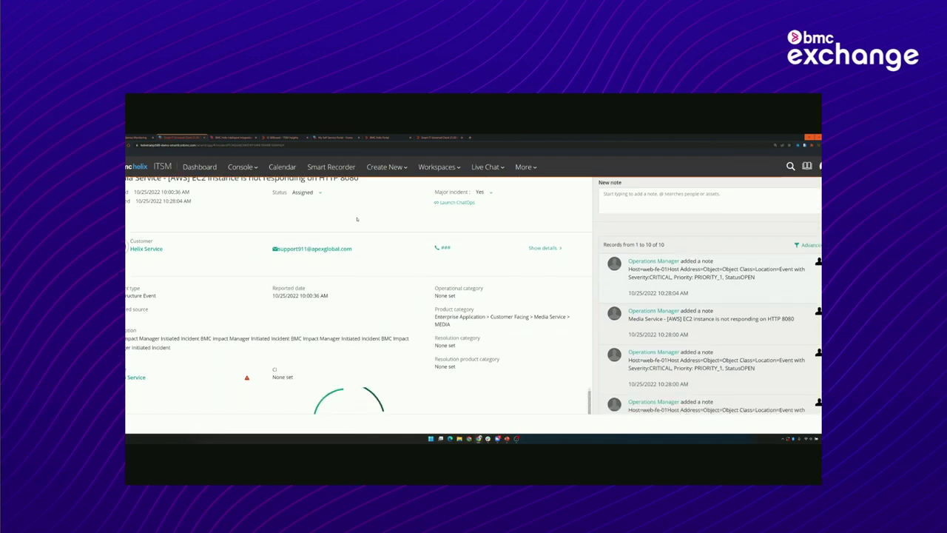
{"action": "scroll", "coordinate": [345, 235], "scroll_direction": "down", "scroll_amount": 1}
{"action": "scroll", "coordinate": [233, 320], "scroll_direction": "down", "scroll_amount": 1}
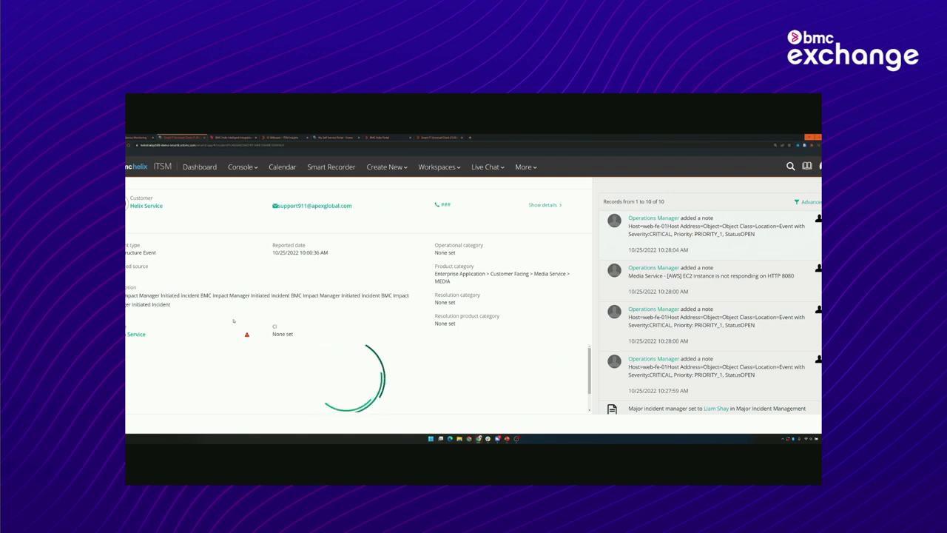
{"action": "scroll", "coordinate": [257, 303], "scroll_direction": "down", "scroll_amount": 1}
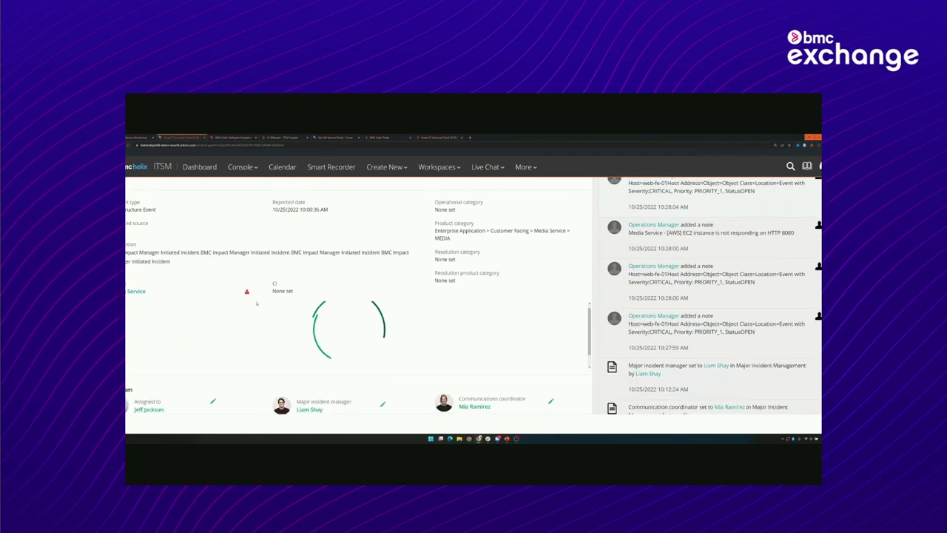
{"action": "scroll", "coordinate": [429, 333], "scroll_direction": "down", "scroll_amount": 3}
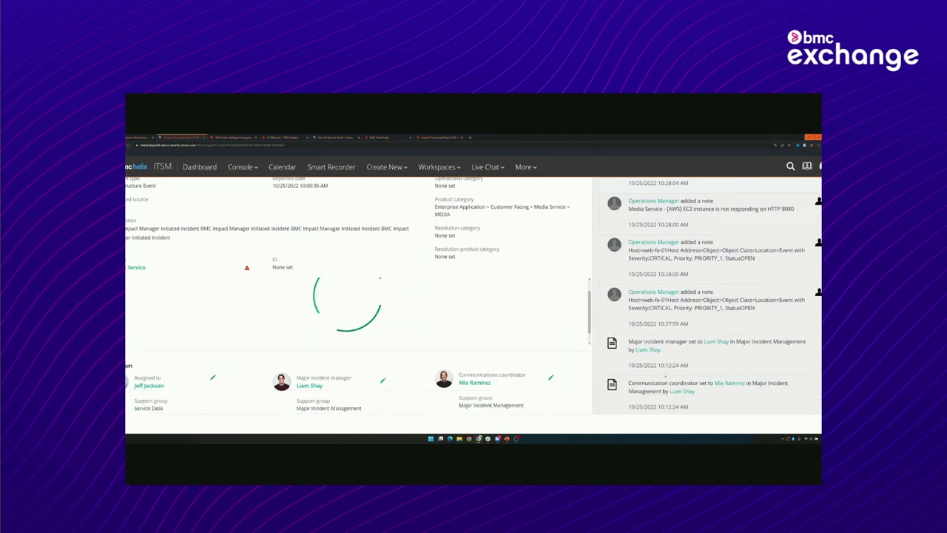
{"action": "scroll", "coordinate": [506, 354], "scroll_direction": "down", "scroll_amount": 1}
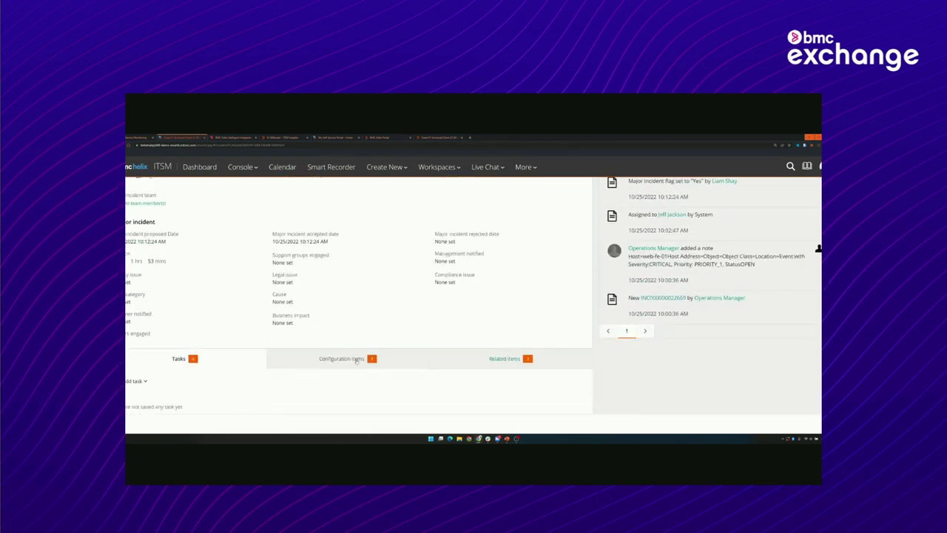
Review the configuration items and the related items attached to the incident
{"action": "left_click", "coordinate": [391, 363]}
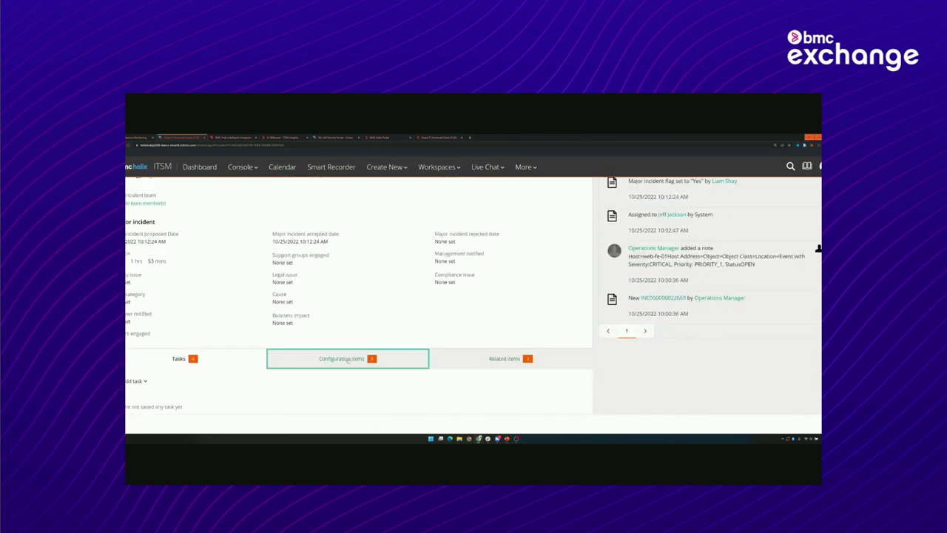
{"action": "scroll", "coordinate": [399, 349], "scroll_direction": "down", "scroll_amount": 1}
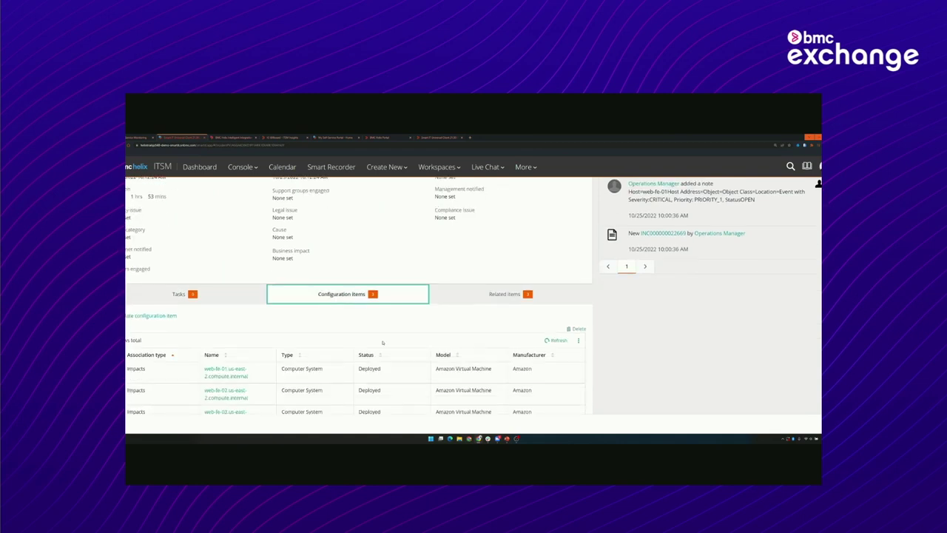
{"action": "scroll", "coordinate": [383, 343], "scroll_direction": "down", "scroll_amount": 1}
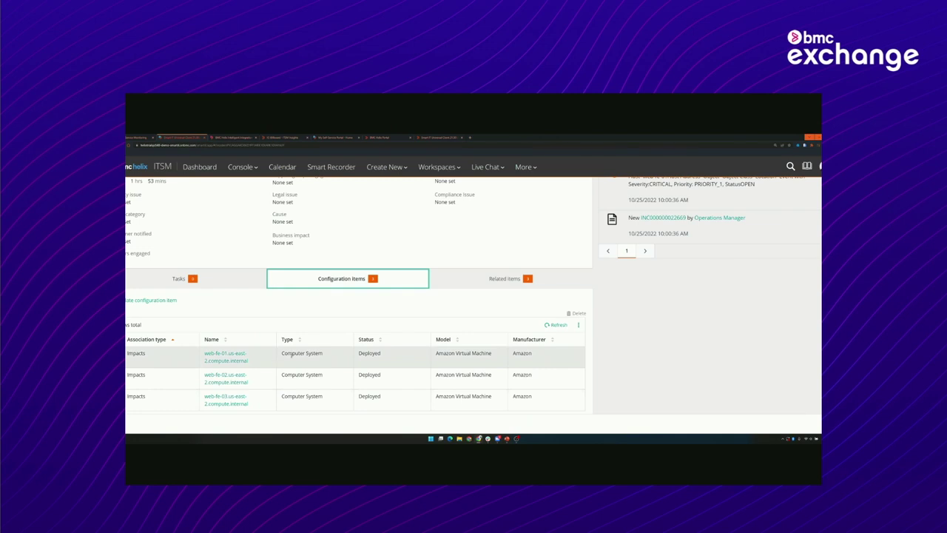
{"action": "left_click", "coordinate": [483, 287]}
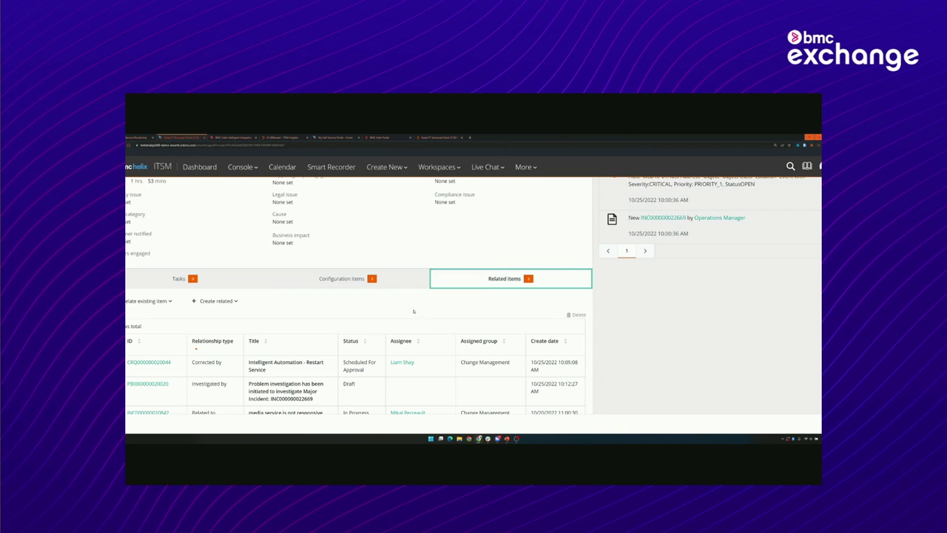
{"action": "scroll", "coordinate": [355, 362], "scroll_direction": "down", "scroll_amount": 1}
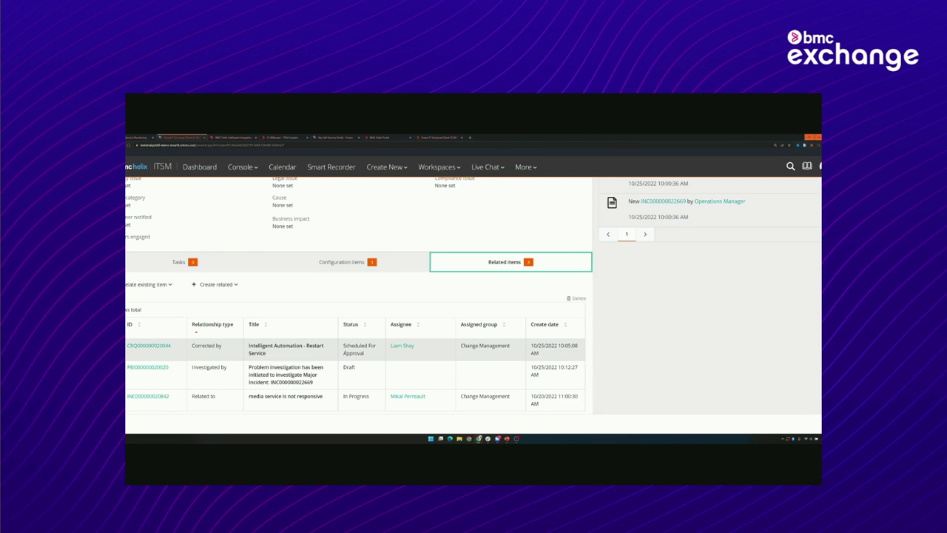
Try to open the Real-time Incident Correlation workspace from the incident and reload its page
{"action": "scroll", "coordinate": [367, 335], "scroll_direction": "up", "scroll_amount": 5}
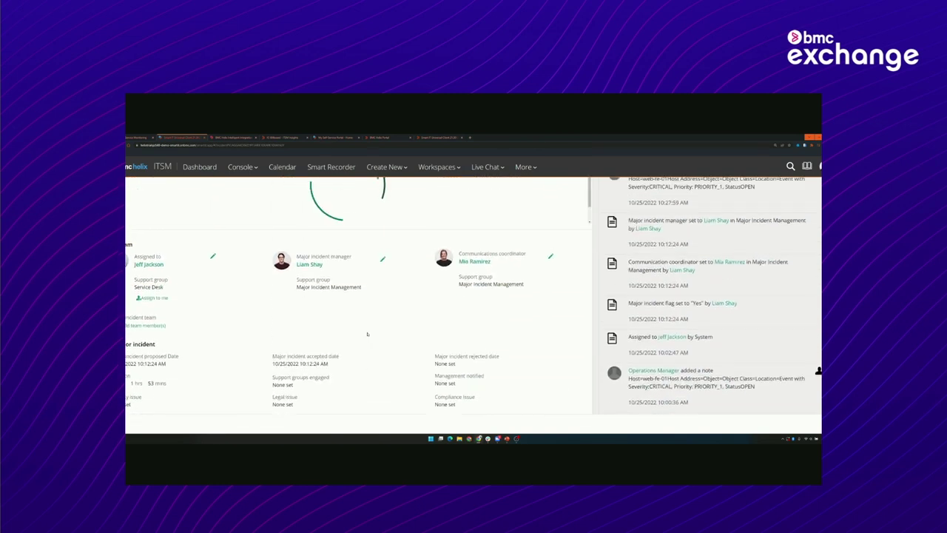
{"action": "scroll", "coordinate": [367, 335], "scroll_direction": "up", "scroll_amount": 5}
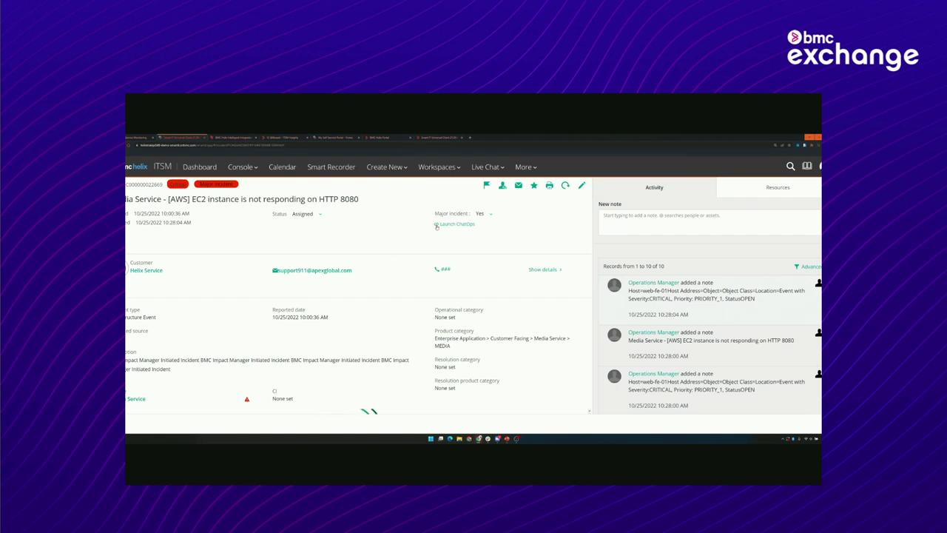
{"action": "left_click", "coordinate": [436, 167]}
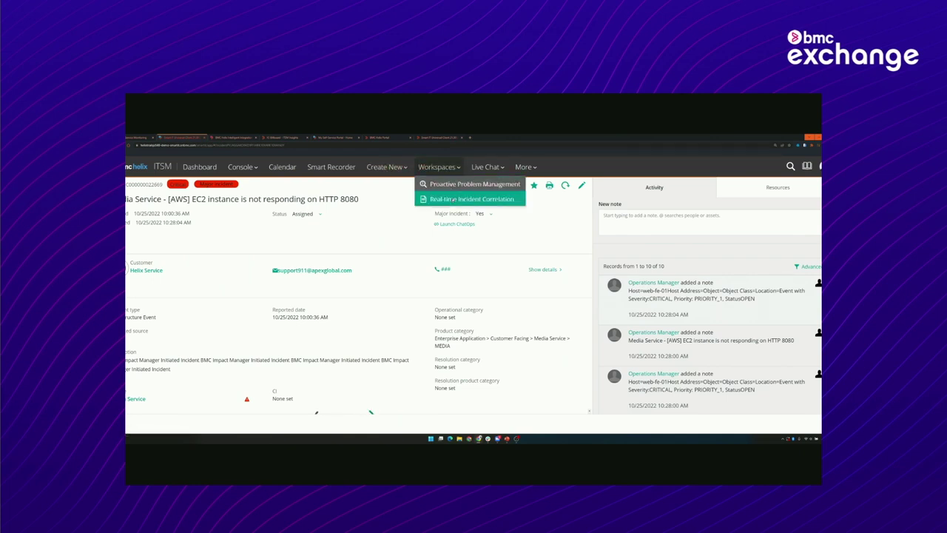
{"action": "left_click", "coordinate": [452, 199]}
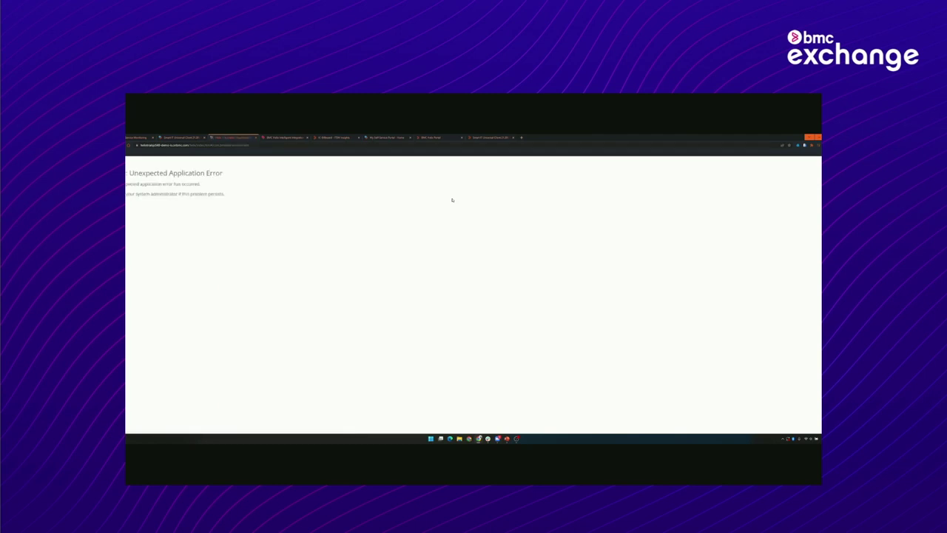
{"action": "left_click", "coordinate": [287, 150]}
{"action": "key", "text": "Return"}
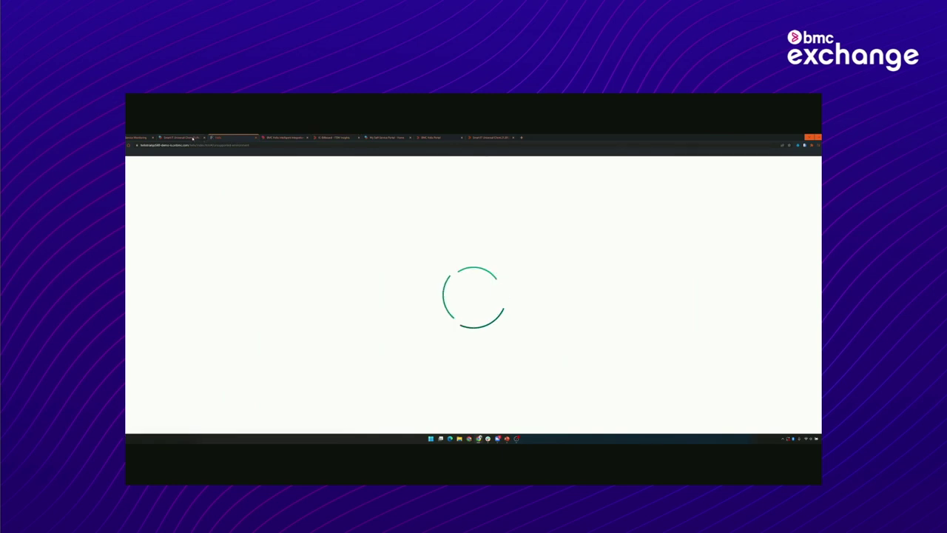
Retry opening the Real-time Incident Correlation workspace from ITSM, and go back to the incident
{"action": "key", "text": "ctrl+shift+Tab"}
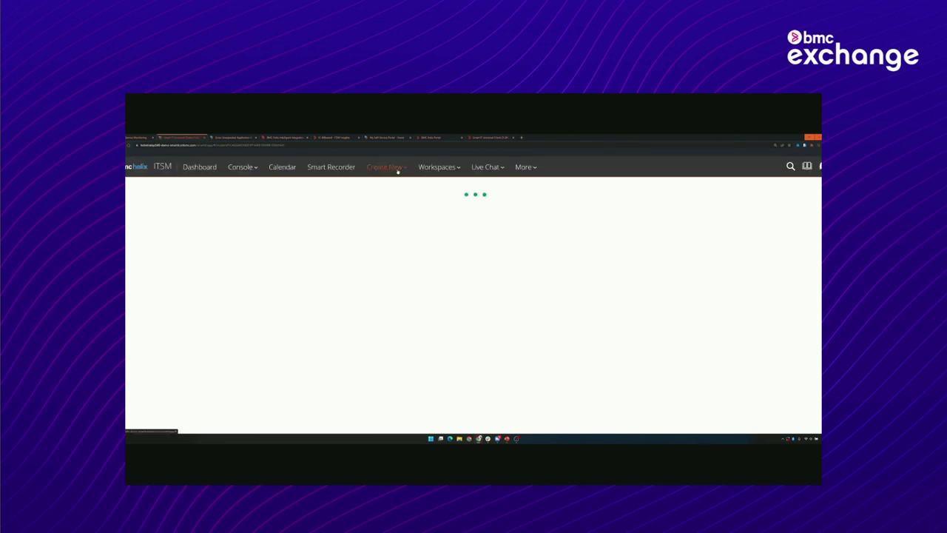
{"action": "left_click", "coordinate": [447, 198]}
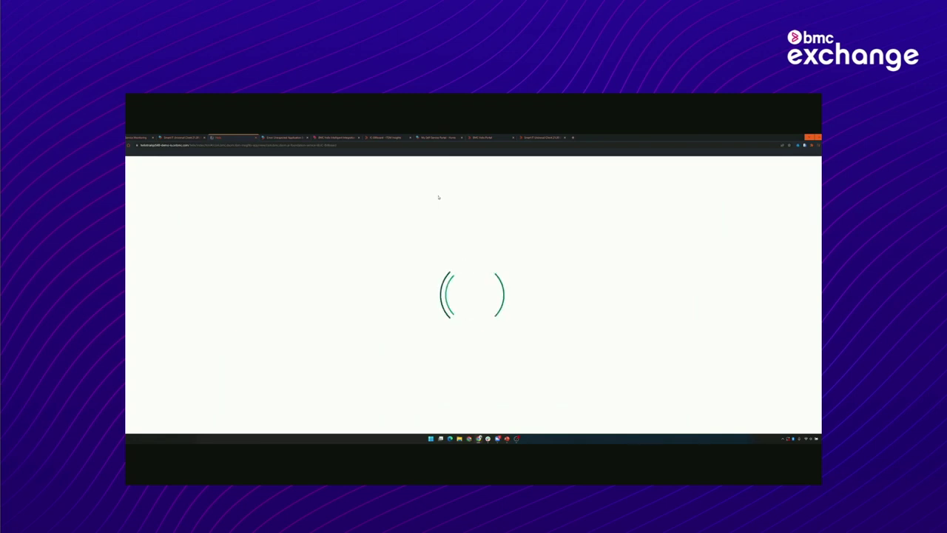
{"action": "left_click", "coordinate": [184, 138]}
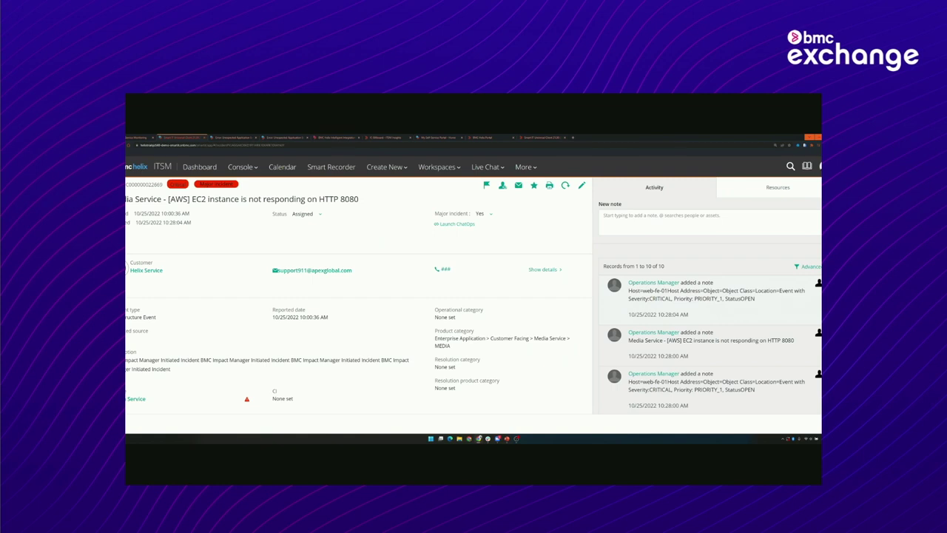
Open a new Incognito window and load the base address of the site hosting the correlation workspace
{"action": "left_click", "coordinate": [820, 165]}
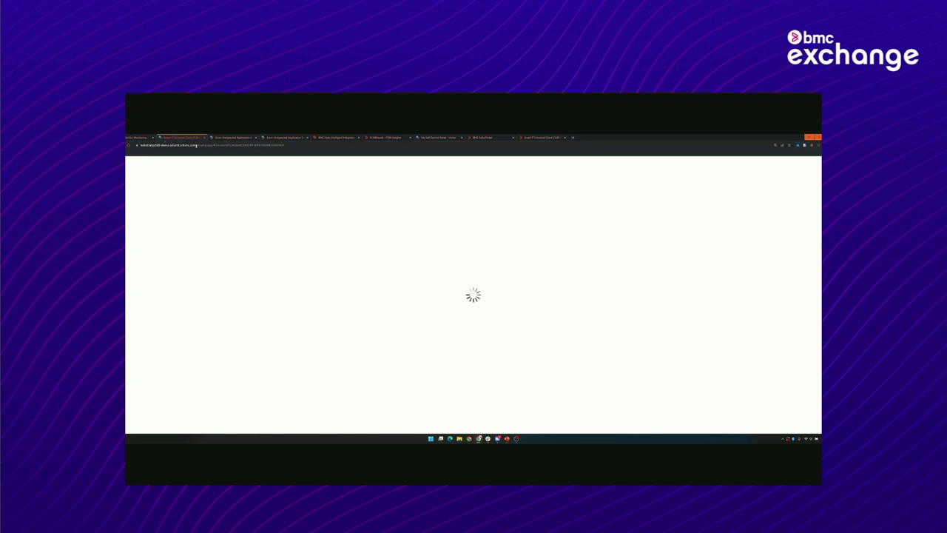
{"action": "left_click", "coordinate": [264, 145]}
{"action": "left_click", "coordinate": [816, 145]}
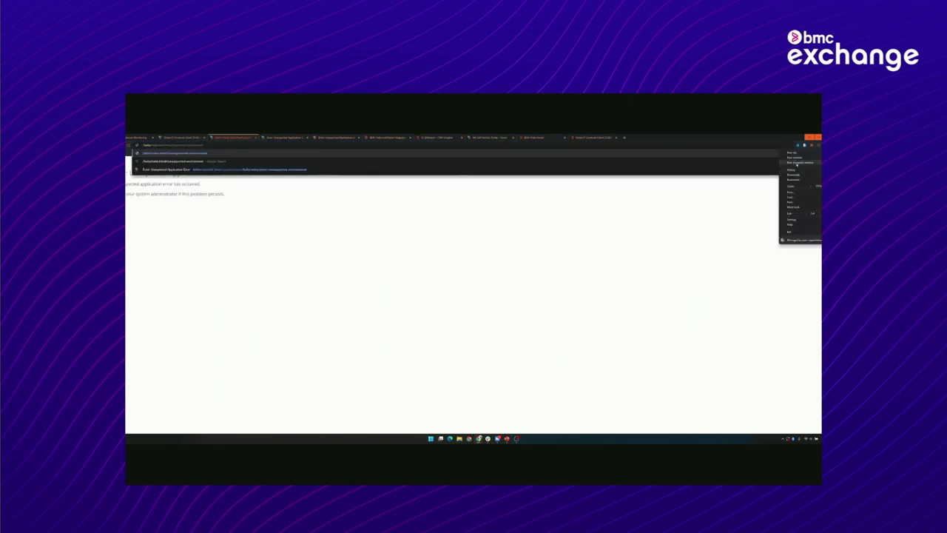
{"action": "left_click", "coordinate": [797, 162]}
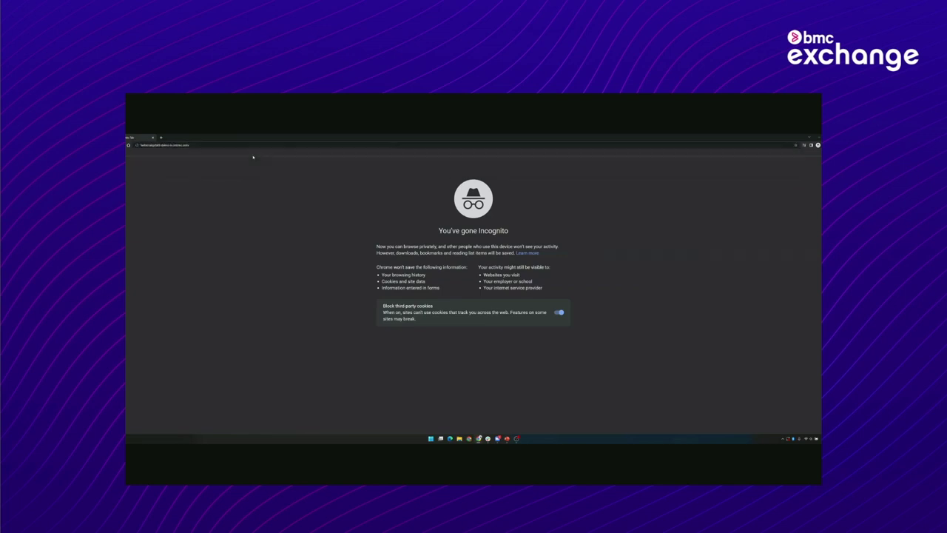
{"action": "key", "text": "Return"}
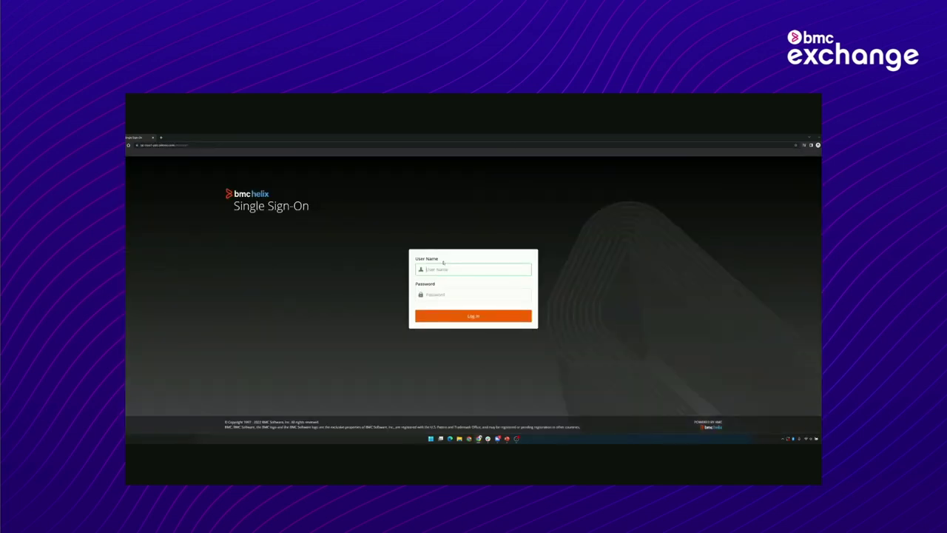
Sign in to BMC Helix Single Sign-On with the account's user name and password
{"action": "type", "text": "k"}
{"action": "key", "text": "Tab"}
{"action": "type", "text": "p"}
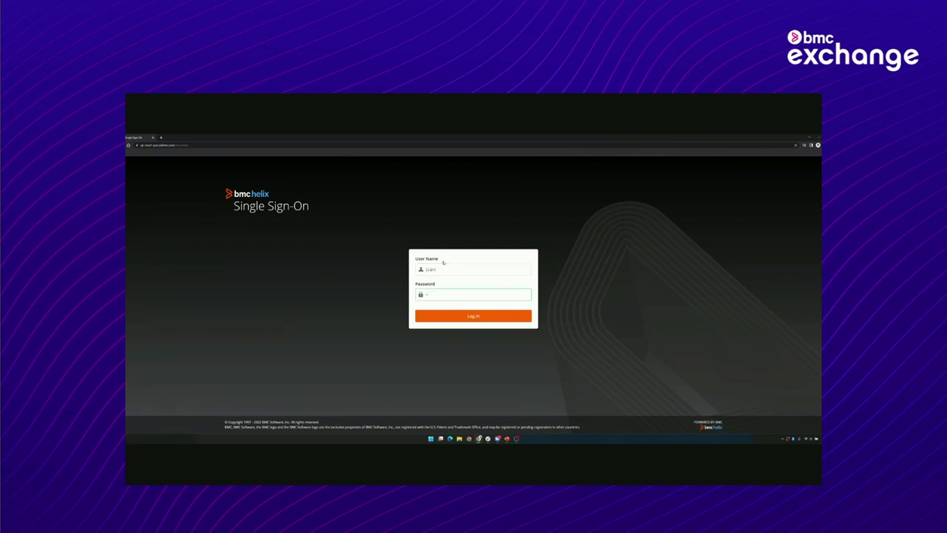
{"action": "key", "text": "Return"}
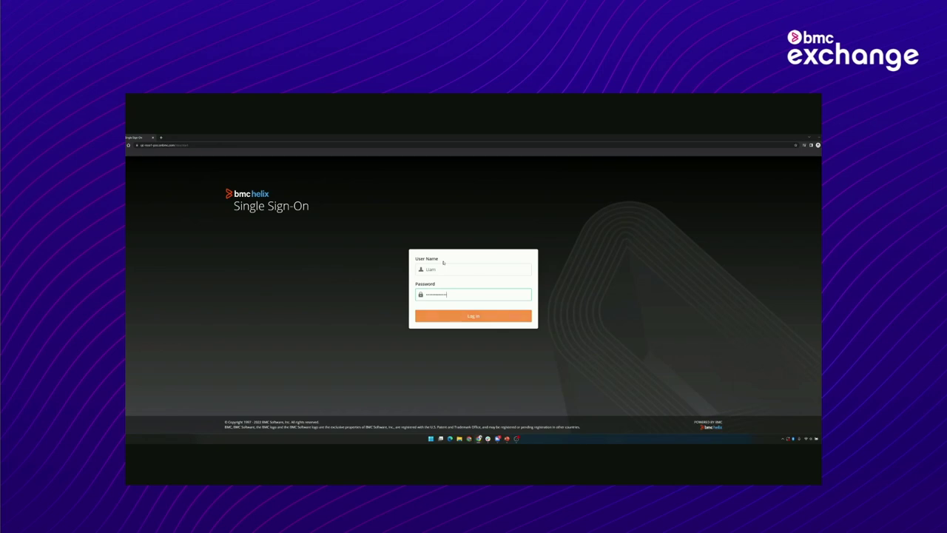
Close the Incognito window and bring up the My Self-Service Portal home page
{"action": "left_click", "coordinate": [207, 145]}
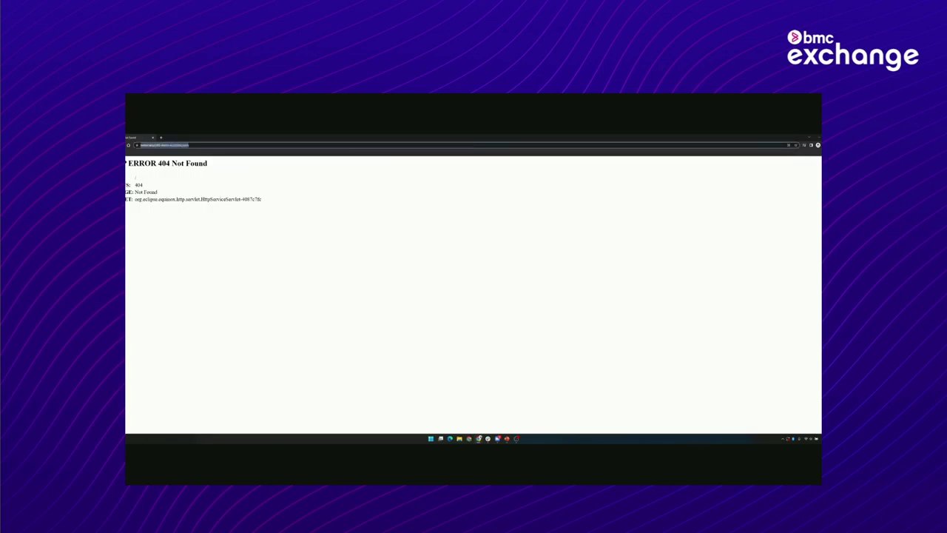
{"action": "left_click", "coordinate": [817, 137]}
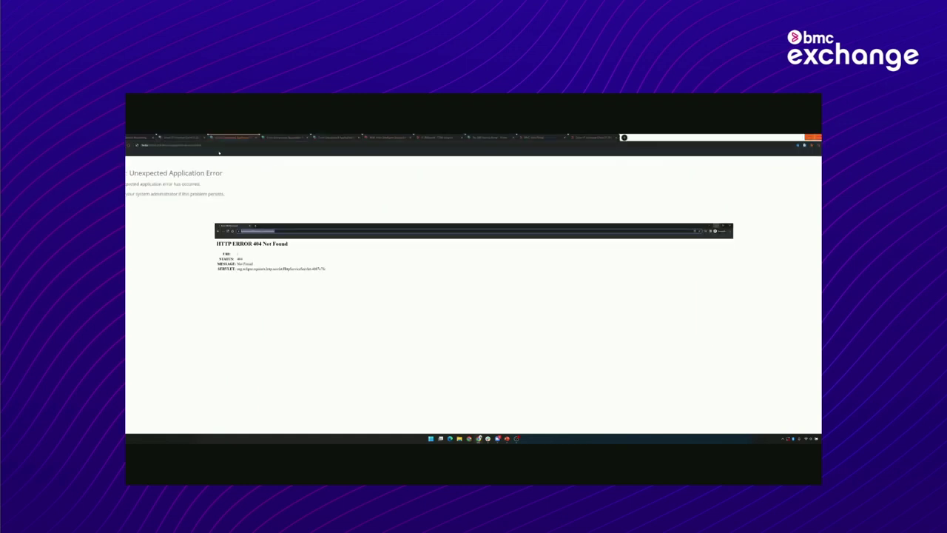
{"action": "left_click", "coordinate": [195, 138]}
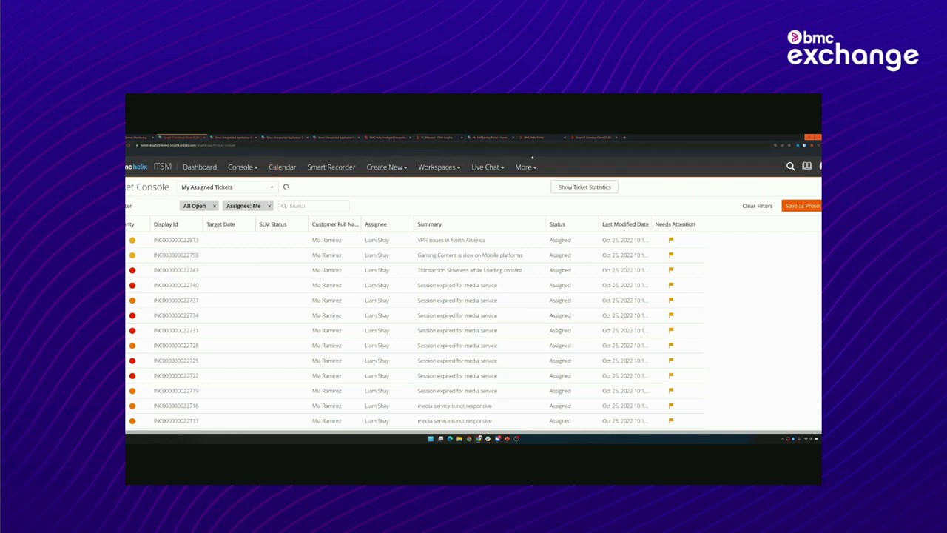
{"action": "left_click", "coordinate": [577, 137]}
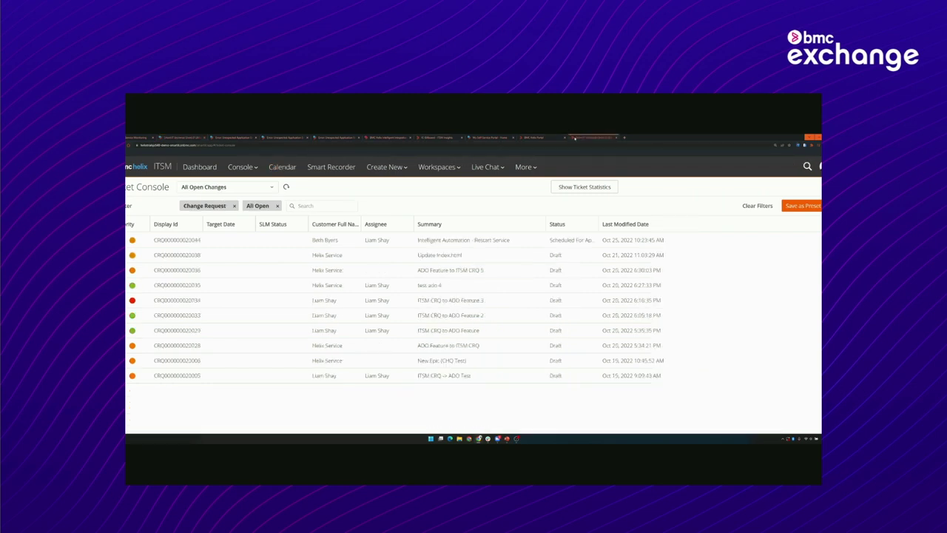
{"action": "left_click", "coordinate": [544, 138]}
{"action": "left_click", "coordinate": [492, 138]}
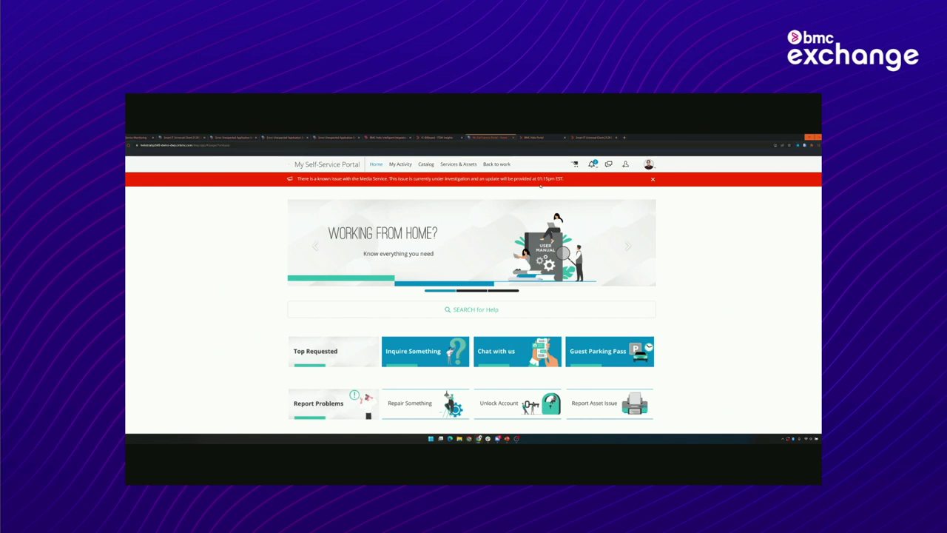
Open the Chat with us service from the My Self-Service Portal home page
{"action": "scroll", "coordinate": [489, 289], "scroll_direction": "down", "scroll_amount": 1}
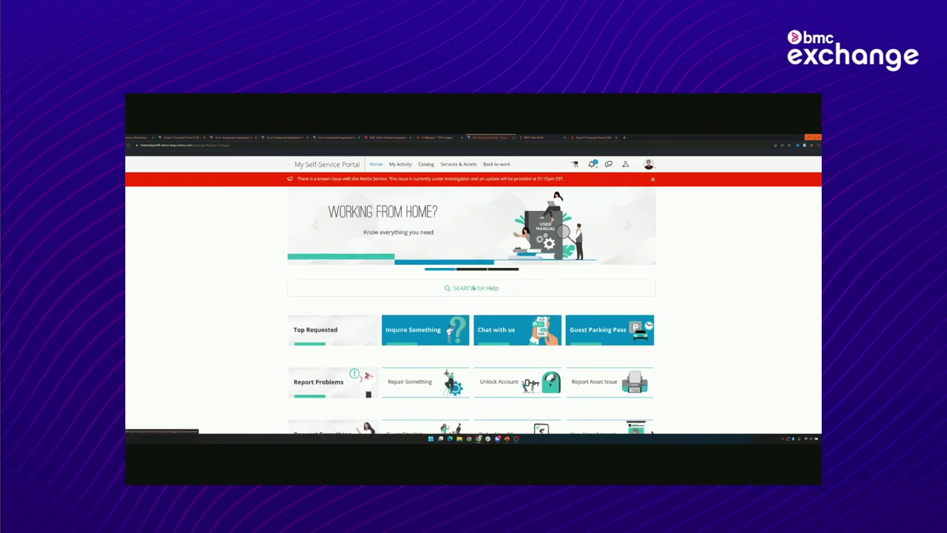
{"action": "scroll", "coordinate": [503, 296], "scroll_direction": "down", "scroll_amount": 1}
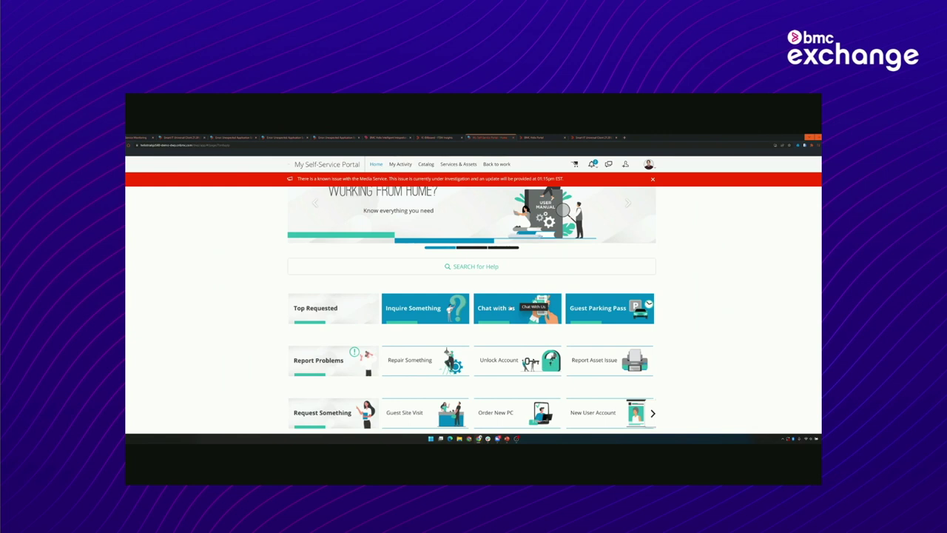
{"action": "left_click", "coordinate": [510, 307]}
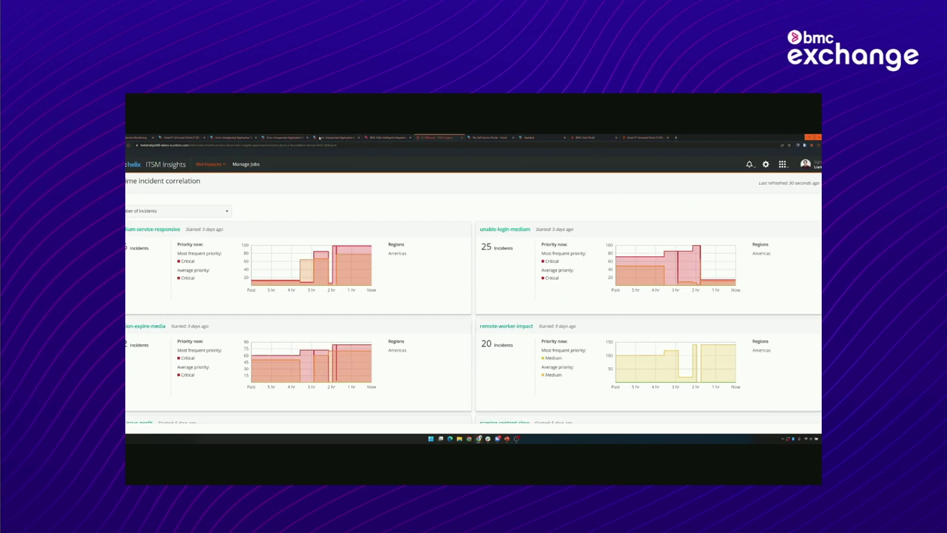
In the Service Monitoring Situations list, inspect the Media Service situation's automation and the form for requesting a new one
{"action": "left_click", "coordinate": [173, 138]}
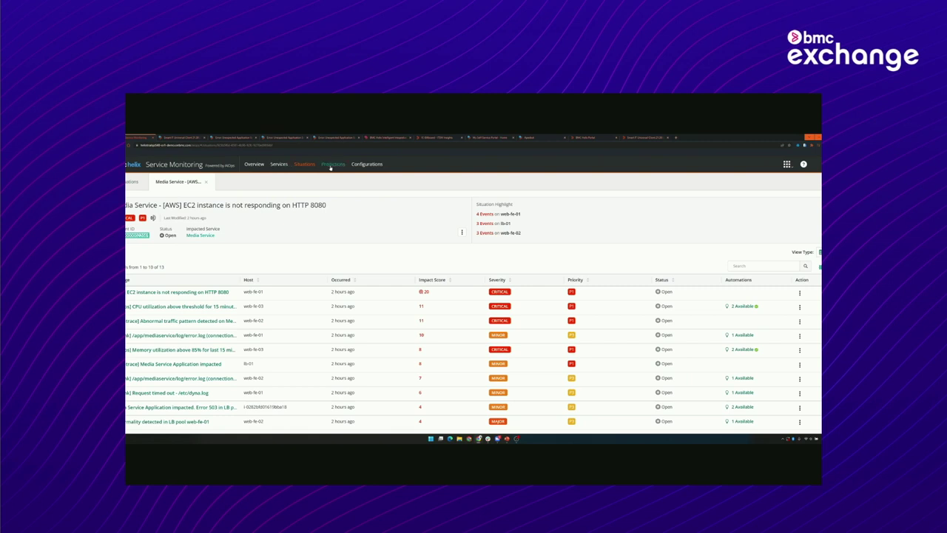
{"action": "left_click", "coordinate": [303, 164]}
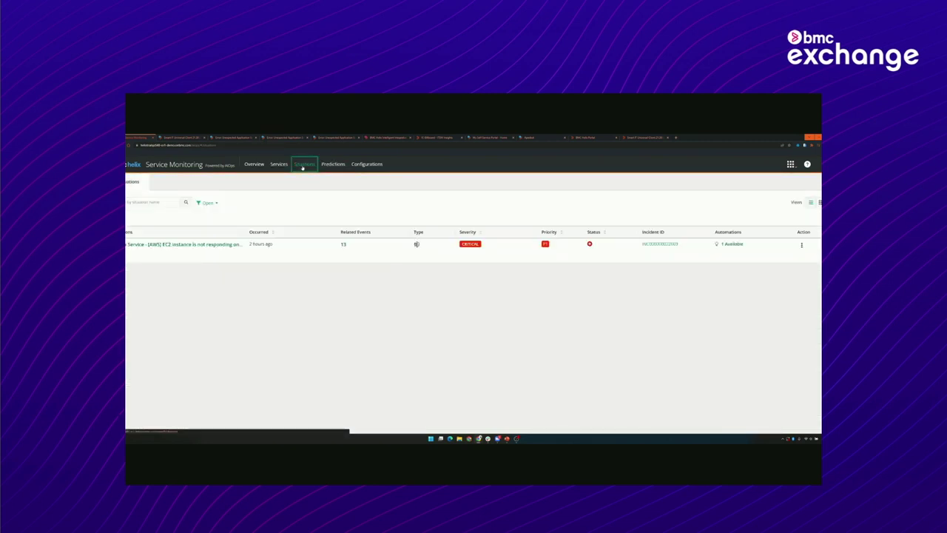
{"action": "left_click", "coordinate": [732, 244]}
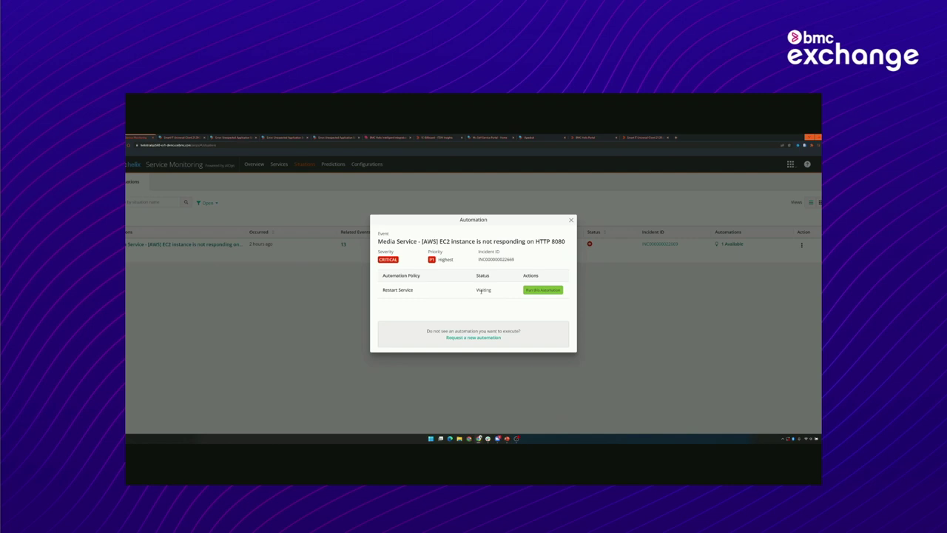
{"action": "left_click", "coordinate": [496, 338]}
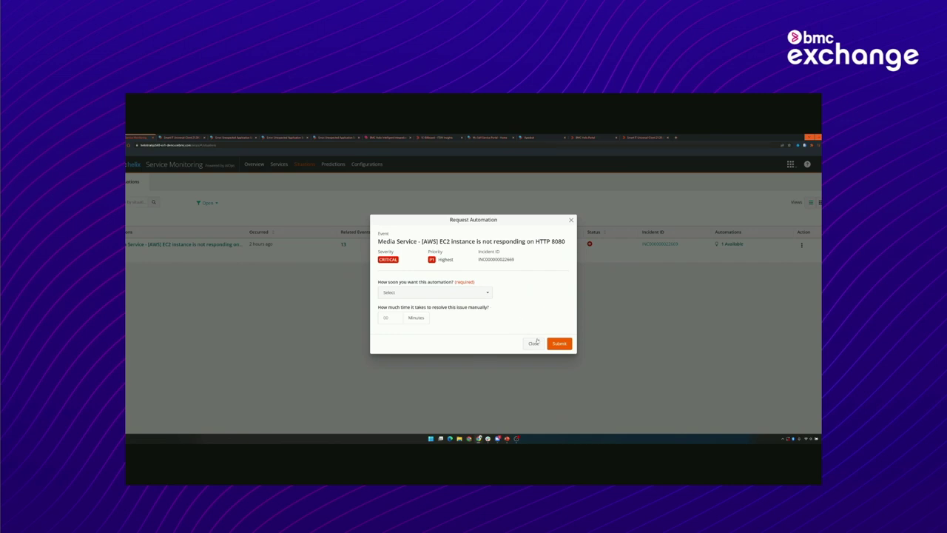
{"action": "left_click", "coordinate": [533, 343]}
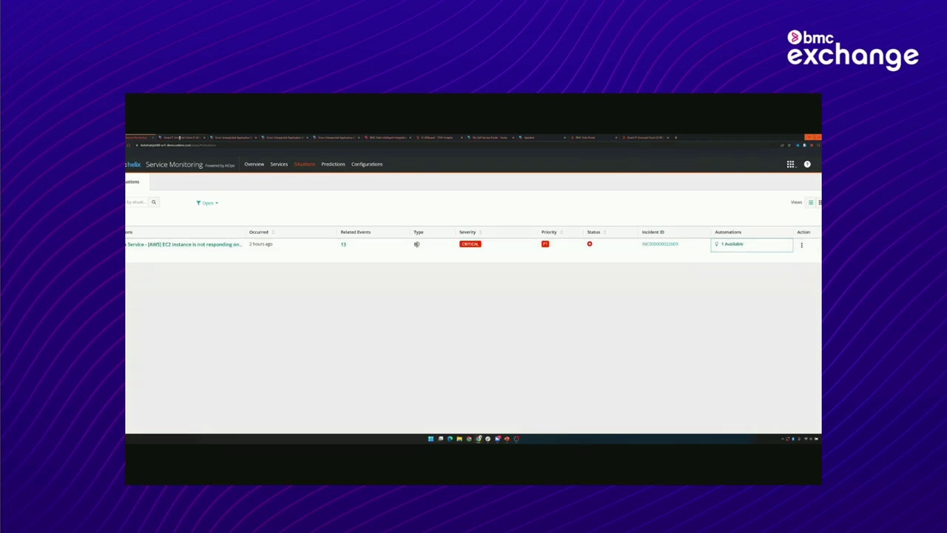
Return to Service Monitoring and open BMC Helix Digital Workplace from there
{"action": "left_click", "coordinate": [179, 137]}
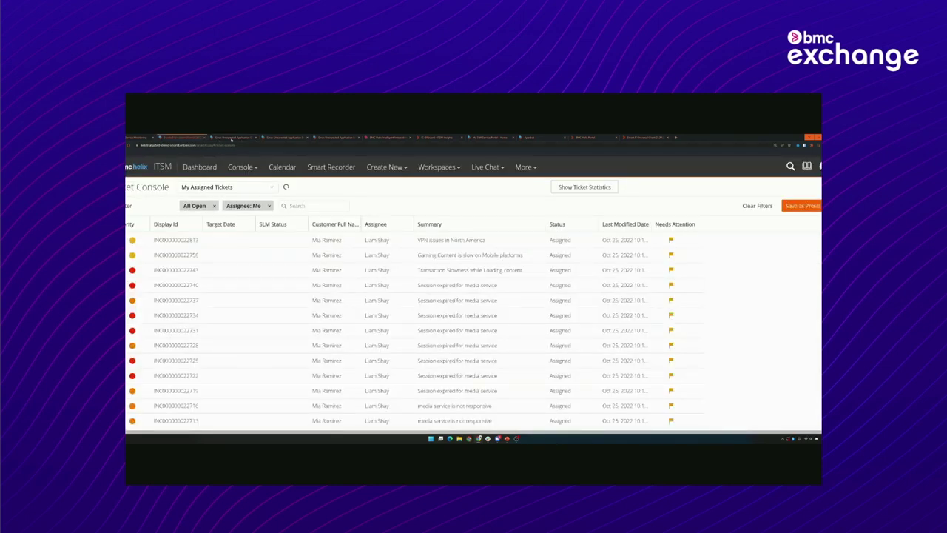
{"action": "left_click", "coordinate": [143, 137]}
{"action": "left_click", "coordinate": [791, 163]}
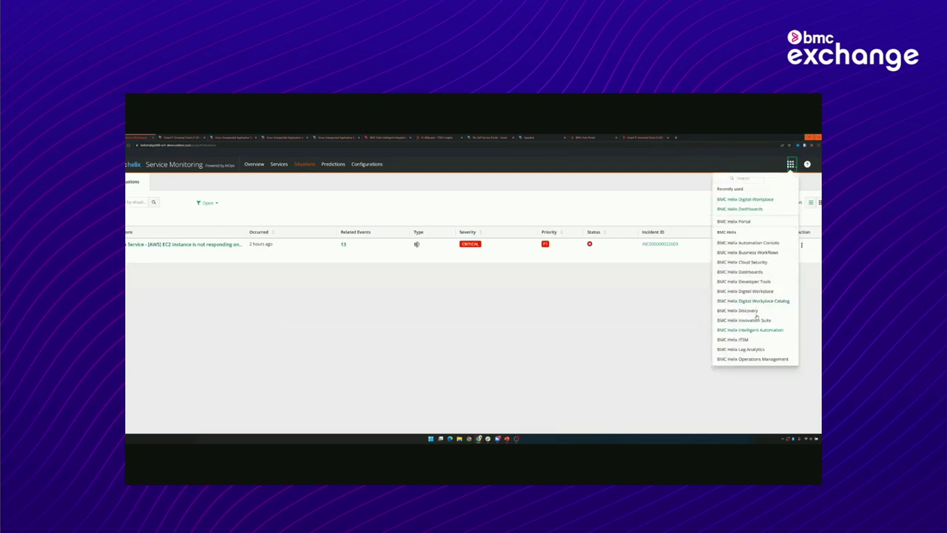
{"action": "left_click", "coordinate": [760, 291]}
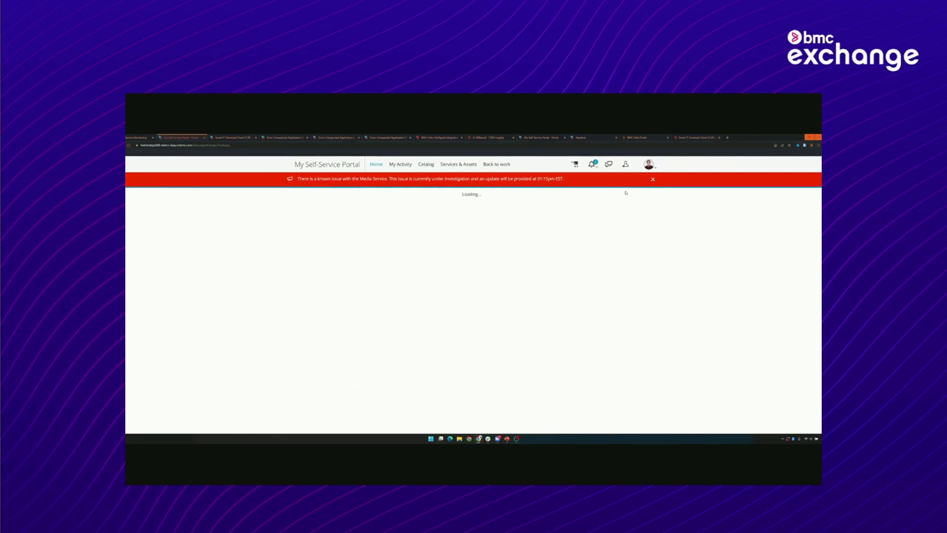
Check the serviceops channel in Slack and approve the Intelligent Automation - Restart Service change from the portal's notifications
{"action": "left_click", "coordinate": [594, 165]}
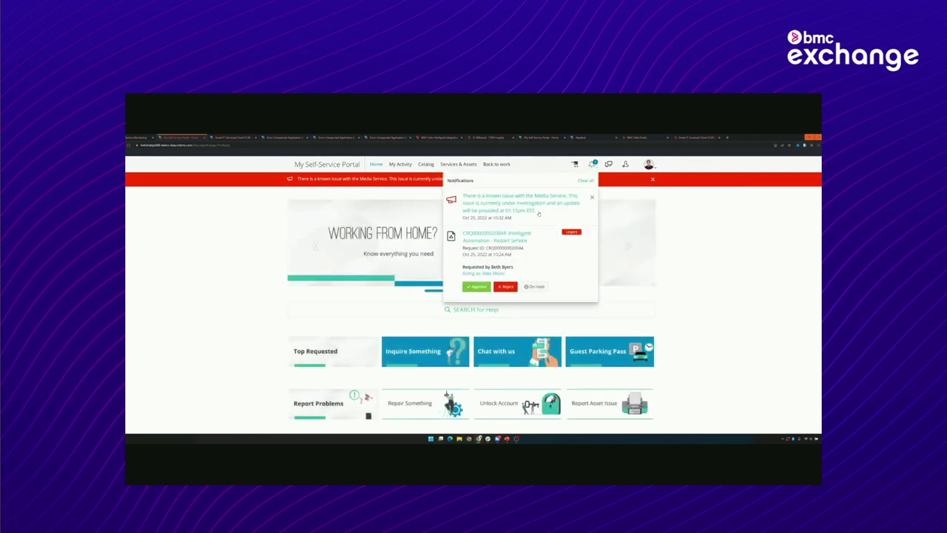
{"action": "scroll", "coordinate": [526, 244], "scroll_direction": "down", "scroll_amount": 1}
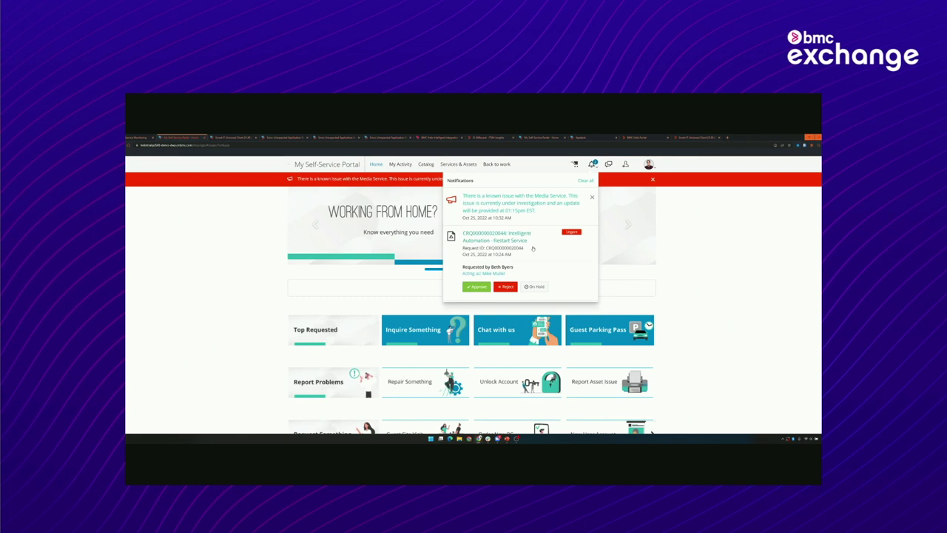
{"action": "left_click", "coordinate": [487, 438]}
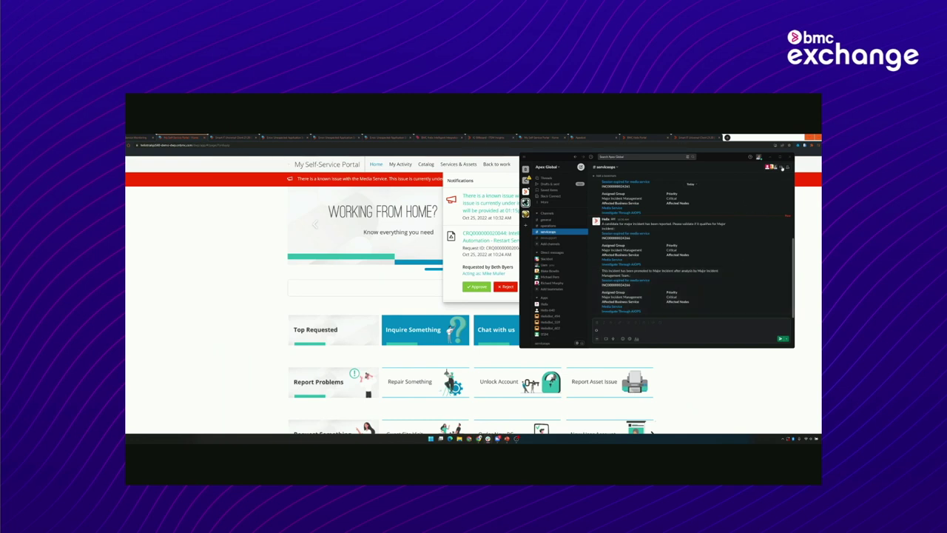
{"action": "left_click", "coordinate": [771, 158]}
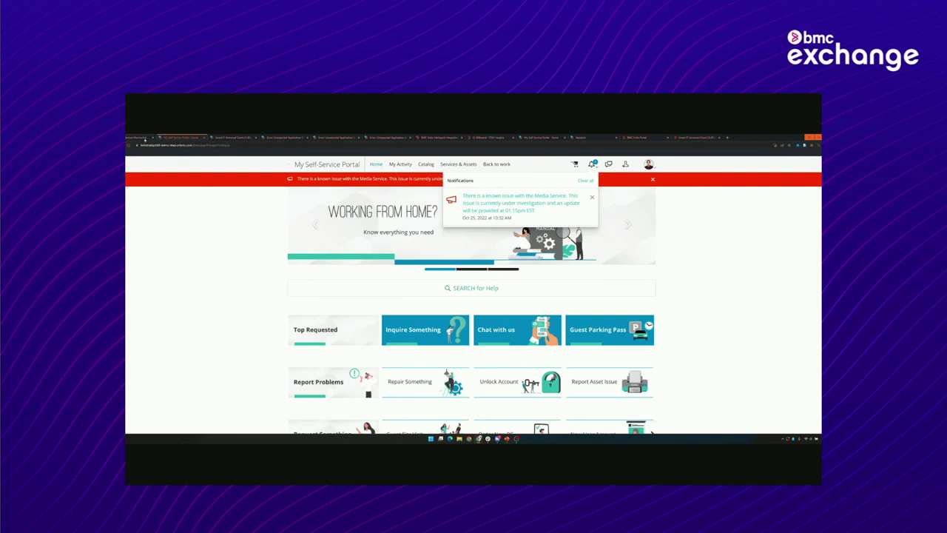
Return to the Service Monitoring Situations list and check the Media Service situation's Restart Service automation status
{"action": "left_click", "coordinate": [145, 139]}
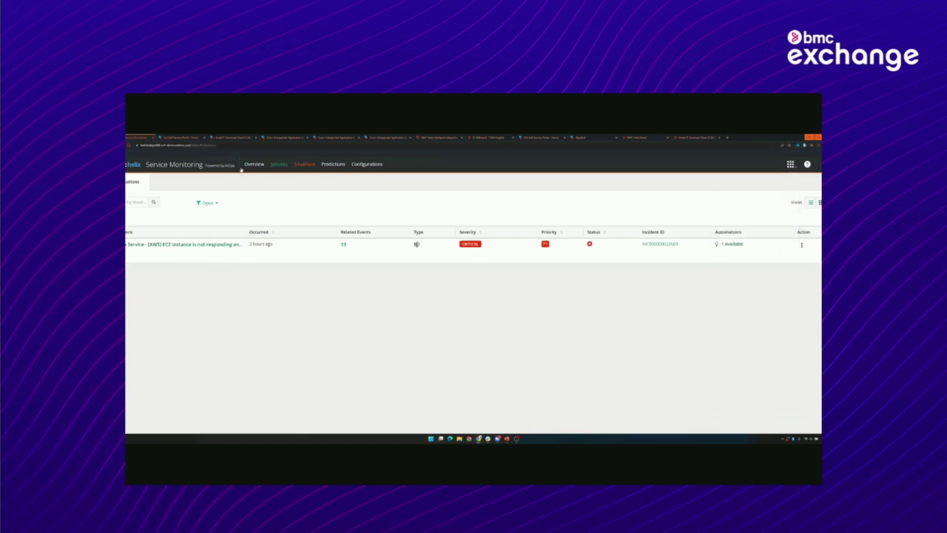
{"action": "left_click", "coordinate": [303, 166]}
{"action": "left_click", "coordinate": [734, 244]}
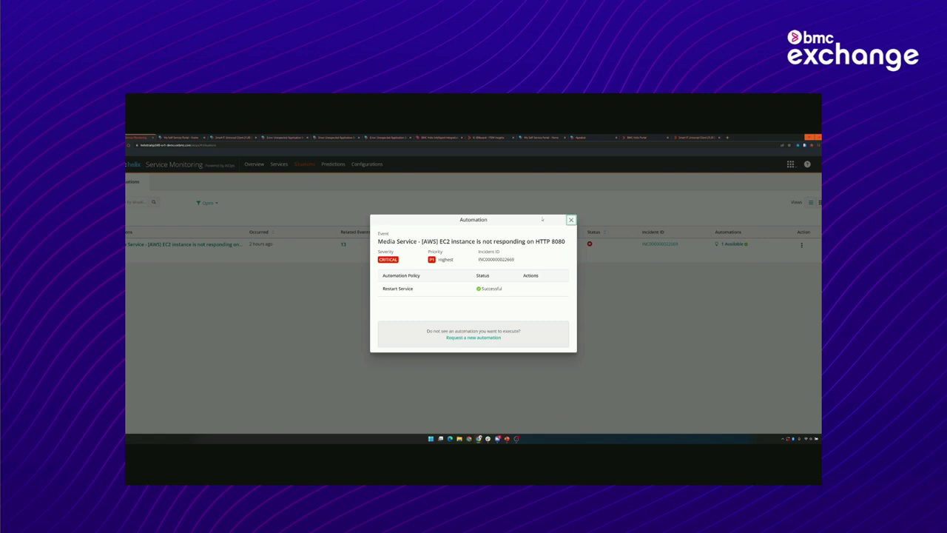
{"action": "left_click", "coordinate": [571, 220]}
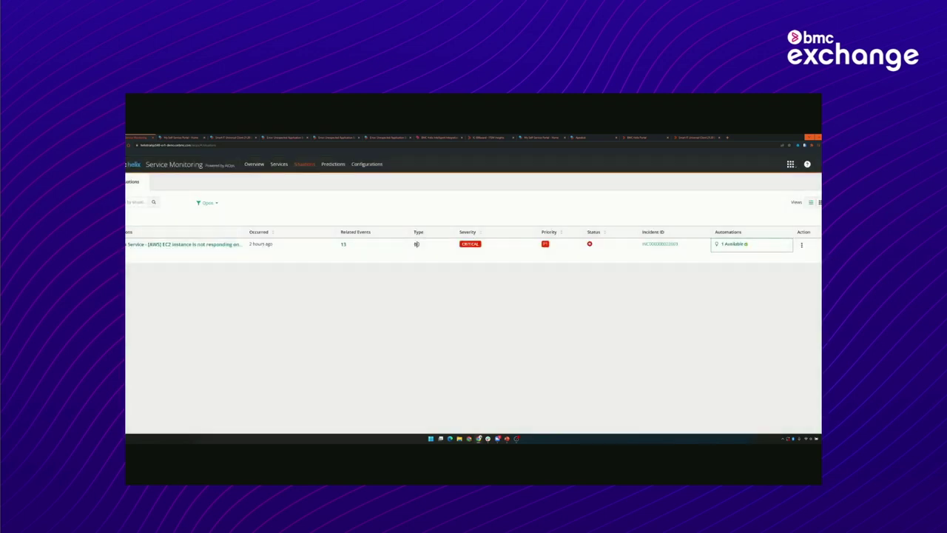
Open the Media Service situation and close it with the note "Customer Confirmed"
{"action": "left_click", "coordinate": [227, 244]}
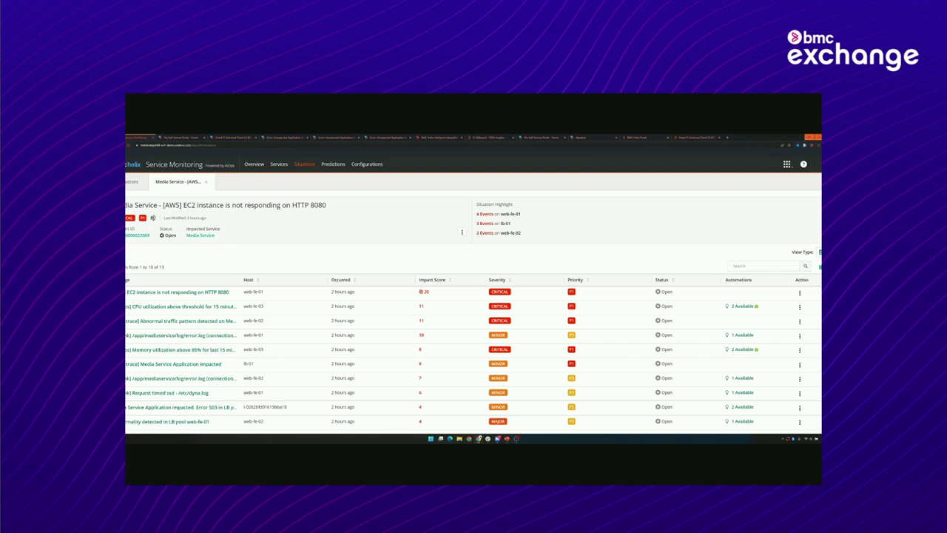
{"action": "key", "text": "ctrl+t"}
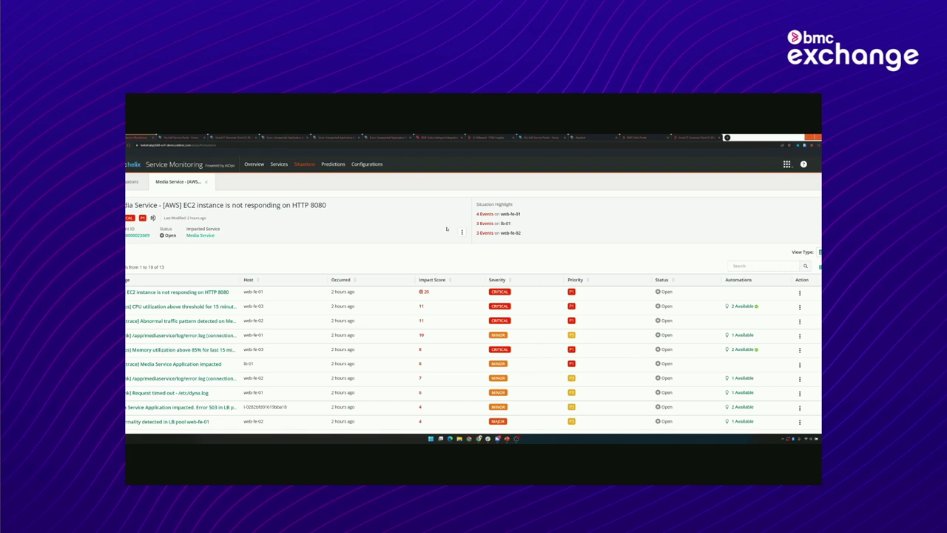
{"action": "left_click", "coordinate": [461, 232]}
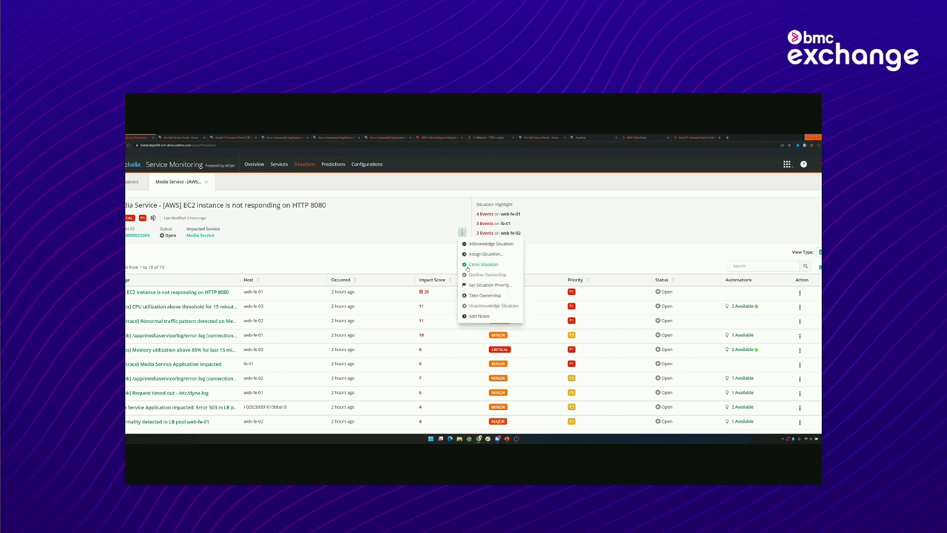
{"action": "left_click", "coordinate": [471, 265]}
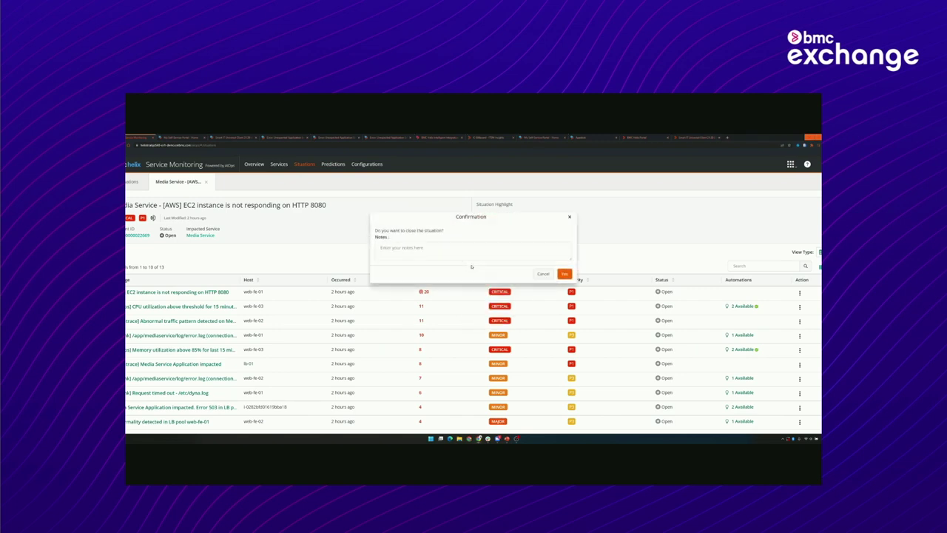
{"action": "left_click", "coordinate": [480, 251]}
{"action": "type", "text": "Con"}
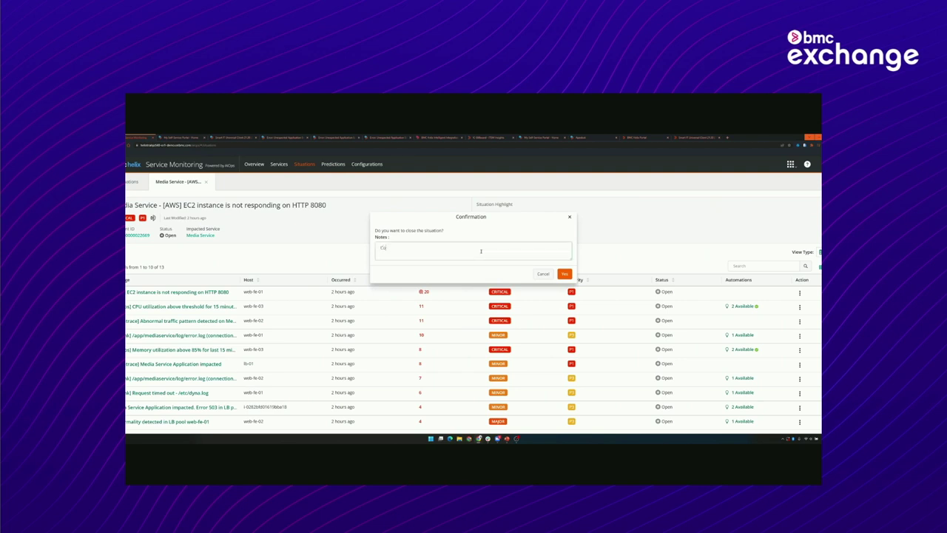
{"action": "type", "text": "tomer Confirmed"}
{"action": "left_click", "coordinate": [564, 274]}
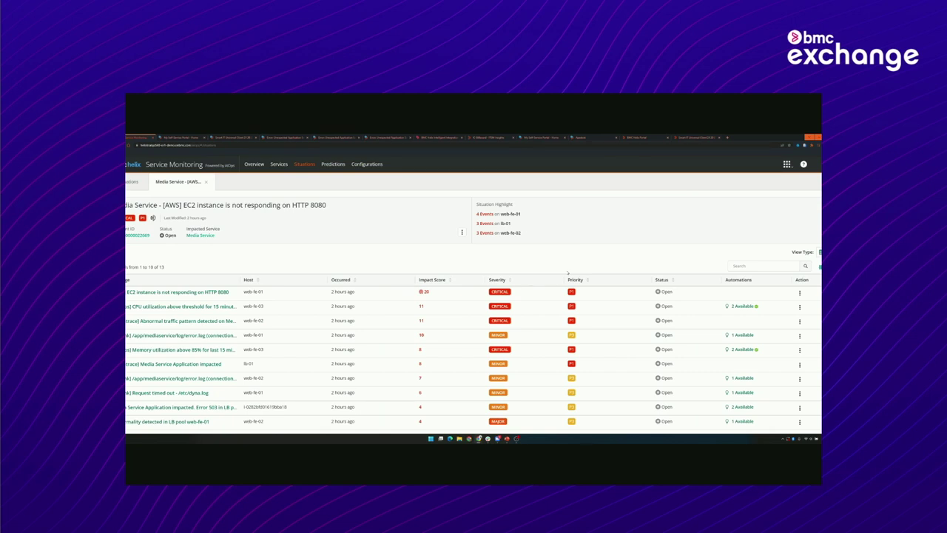
Review the Service Monitoring overview and open BMC Helix Intelligent Automation
{"action": "left_click", "coordinate": [254, 164]}
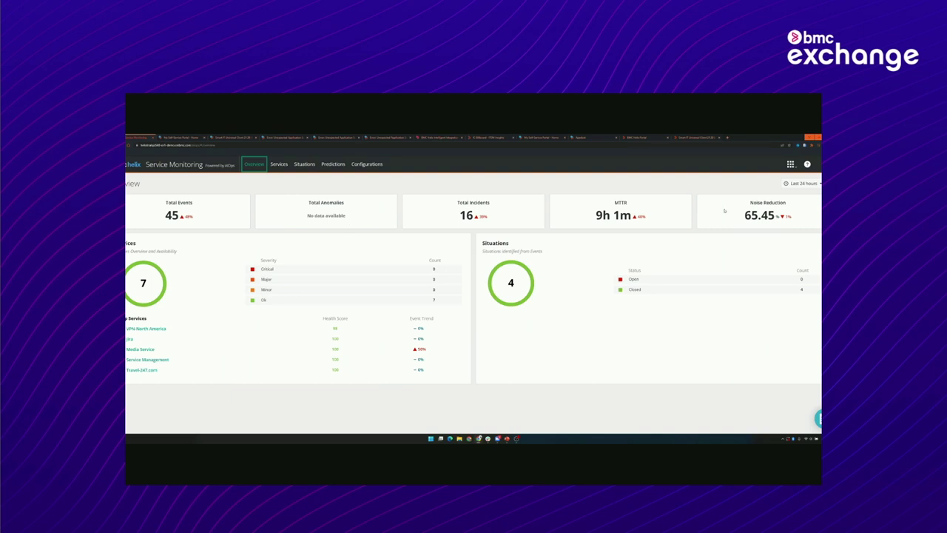
{"action": "left_click", "coordinate": [790, 165]}
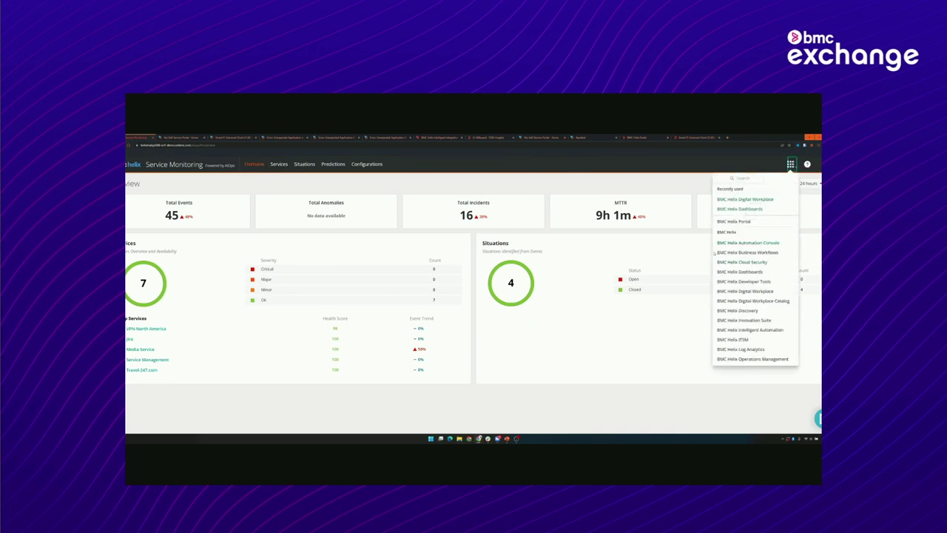
{"action": "left_click", "coordinate": [739, 330]}
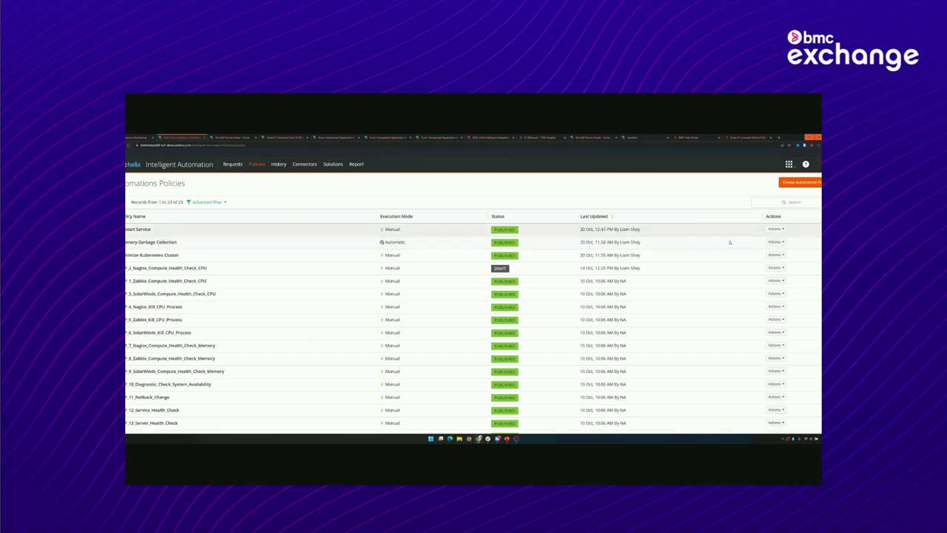
Move the Restart Service automation policy to draft and open it for editing
{"action": "left_click", "coordinate": [775, 228]}
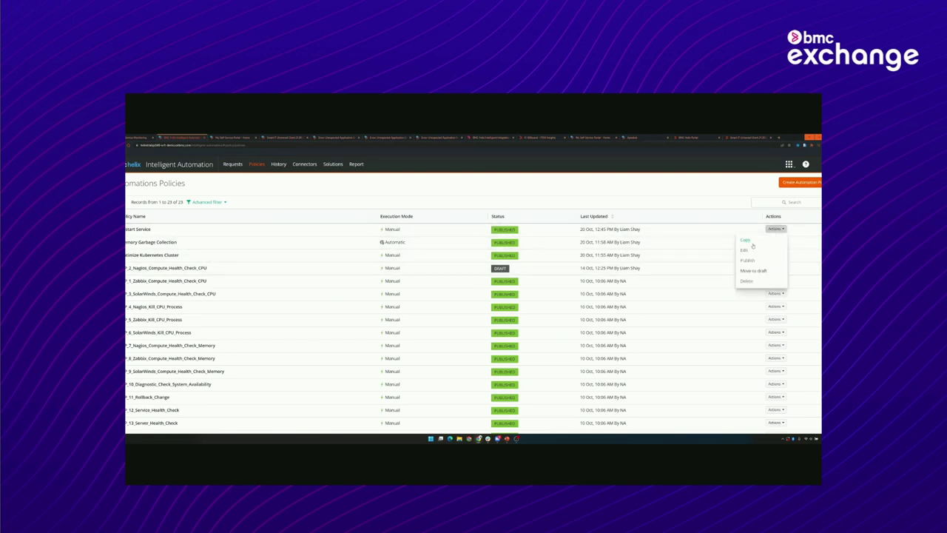
{"action": "left_click", "coordinate": [751, 271]}
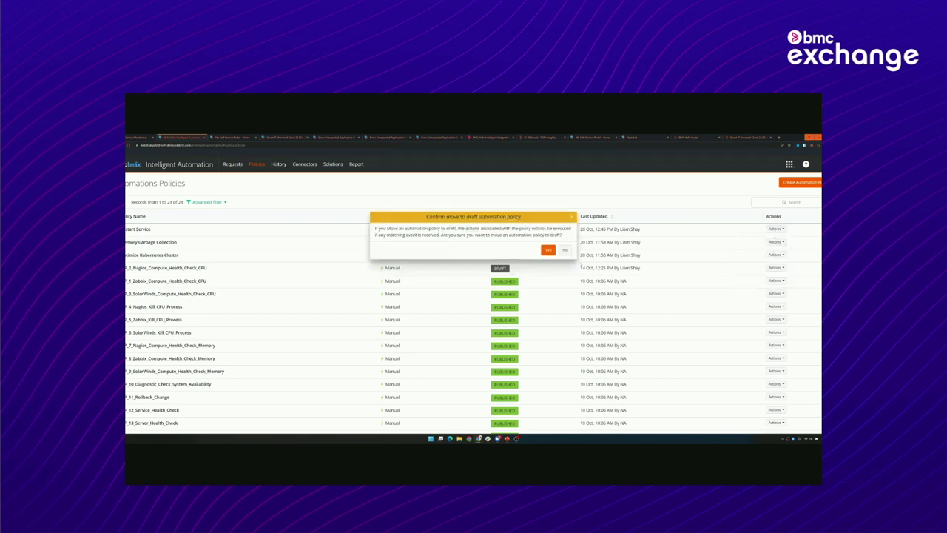
{"action": "left_click", "coordinate": [547, 250]}
{"action": "left_click", "coordinate": [775, 229]}
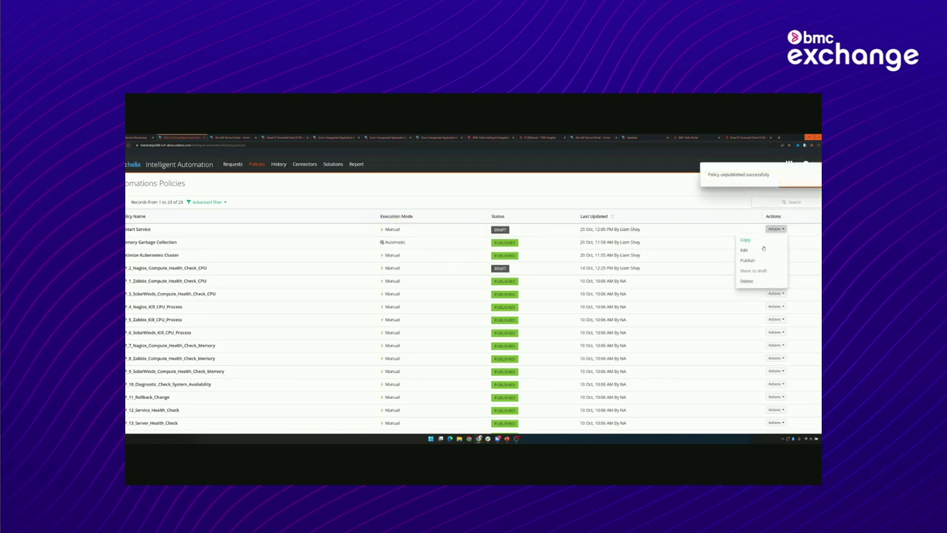
{"action": "left_click", "coordinate": [747, 251]}
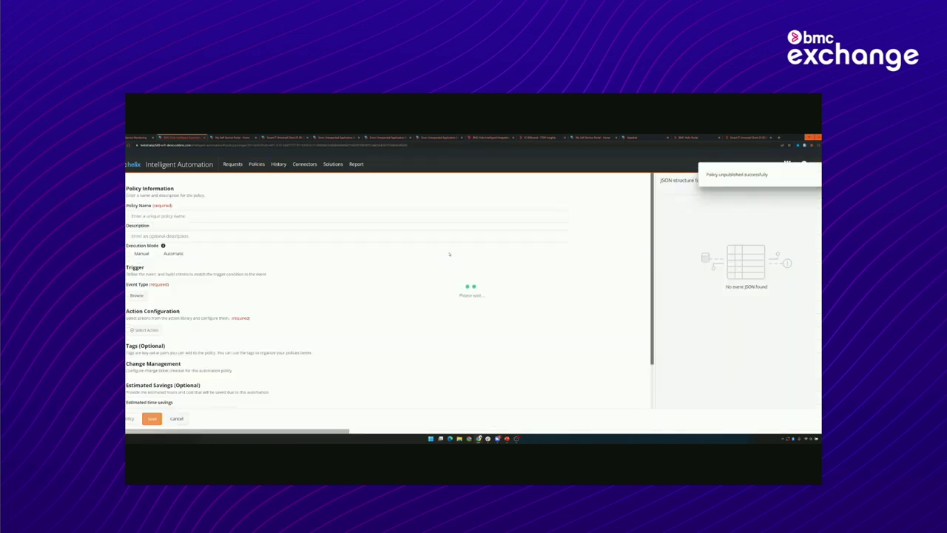
Review the policy's trigger, action, change management and estimated savings settings, and save it with Publish Policy enabled
{"action": "scroll", "coordinate": [205, 244], "scroll_direction": "down", "scroll_amount": 3}
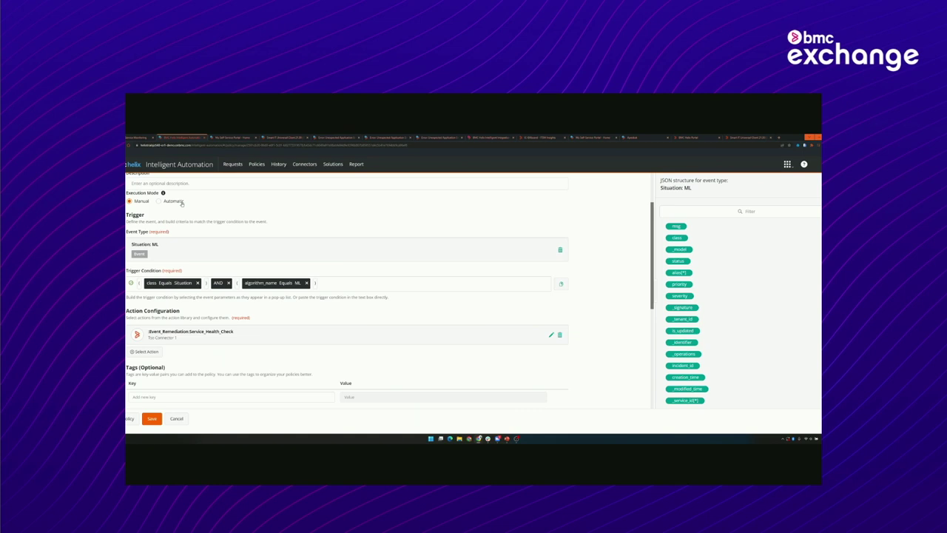
{"action": "scroll", "coordinate": [182, 203], "scroll_direction": "down", "scroll_amount": 3}
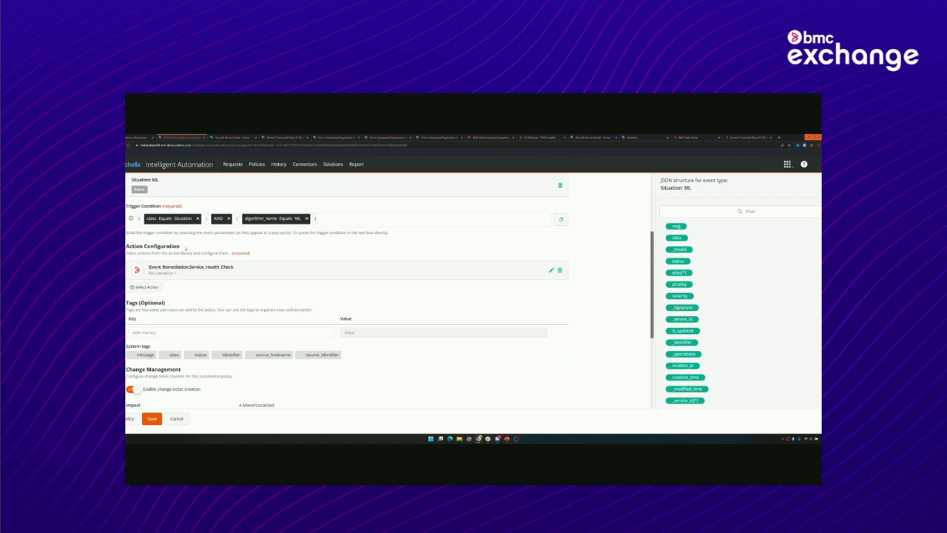
{"action": "scroll", "coordinate": [151, 302], "scroll_direction": "down", "scroll_amount": 5}
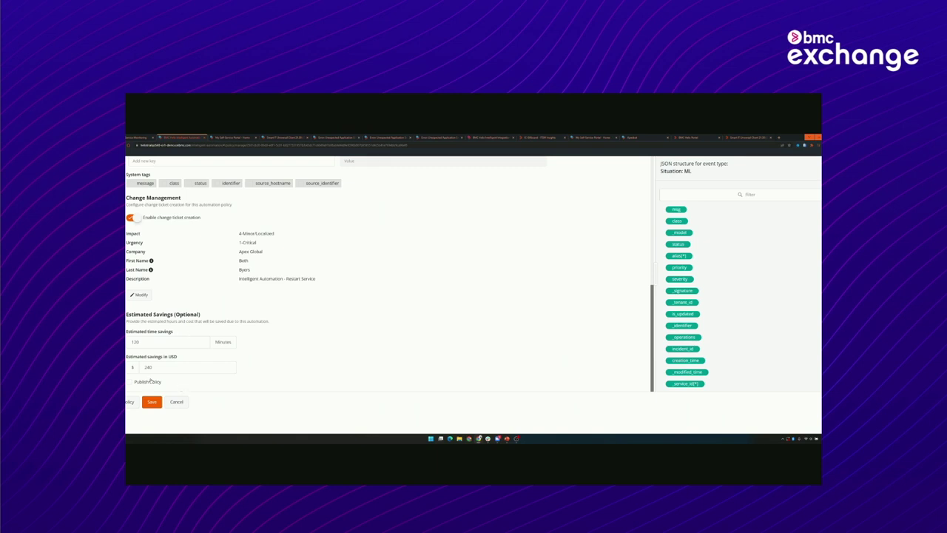
{"action": "left_click", "coordinate": [151, 381]}
{"action": "left_click", "coordinate": [152, 401]}
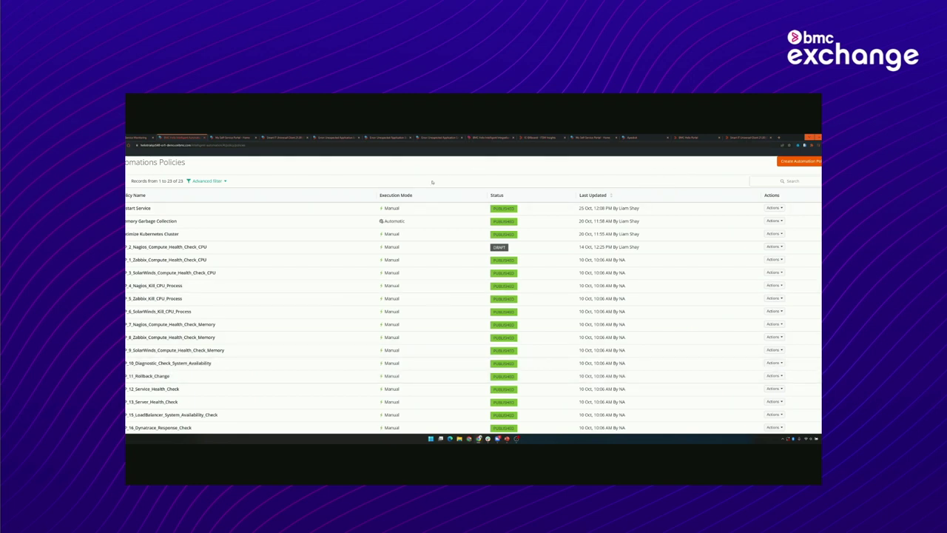
Open the Intelligent Automation Value Dashboard report and set its time range to the last 30 days
{"action": "scroll", "coordinate": [432, 182], "scroll_direction": "up", "scroll_amount": 1}
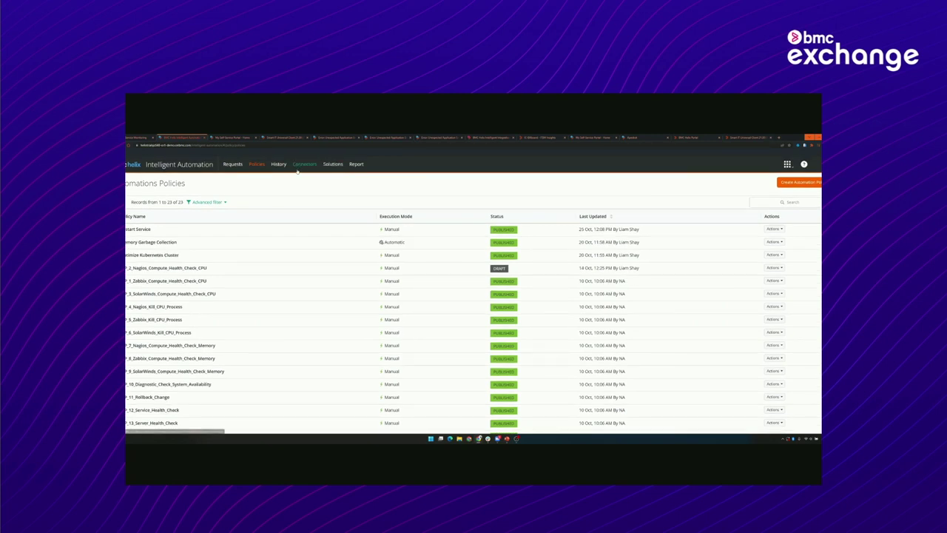
{"action": "left_click", "coordinate": [357, 166]}
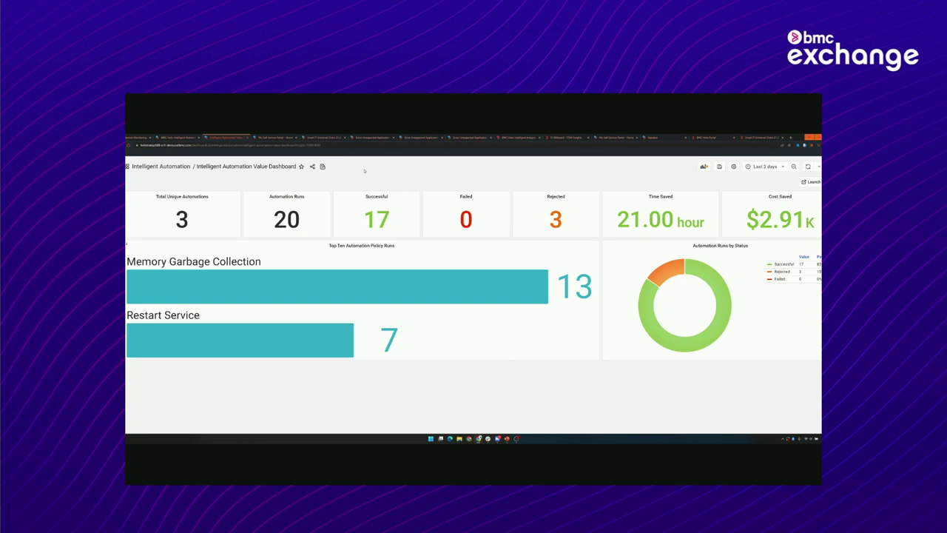
{"action": "left_click", "coordinate": [764, 166]}
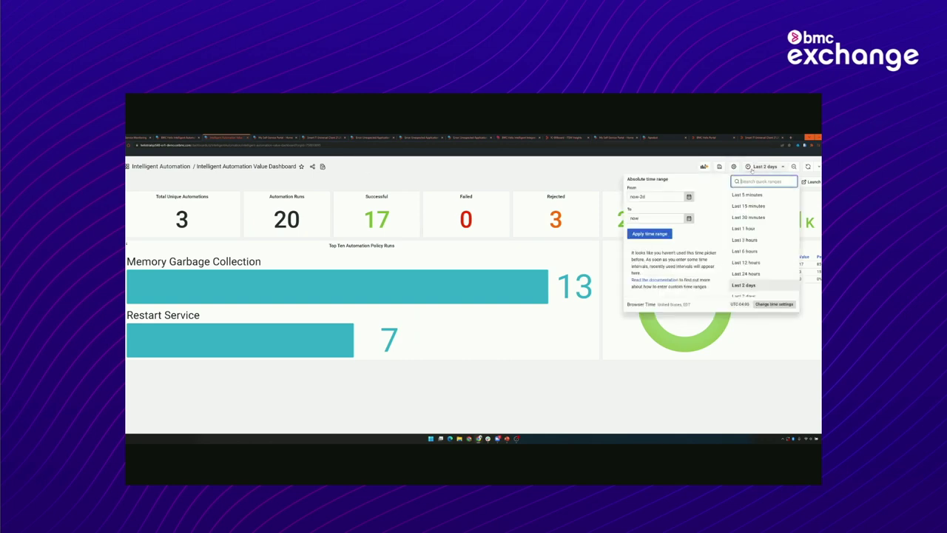
{"action": "scroll", "coordinate": [746, 271], "scroll_direction": "down", "scroll_amount": 2}
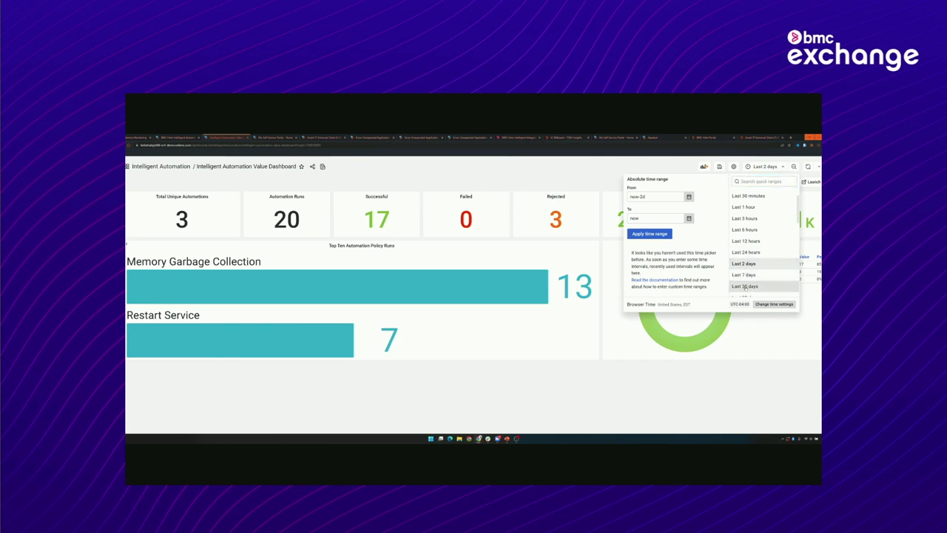
{"action": "left_click", "coordinate": [746, 285]}
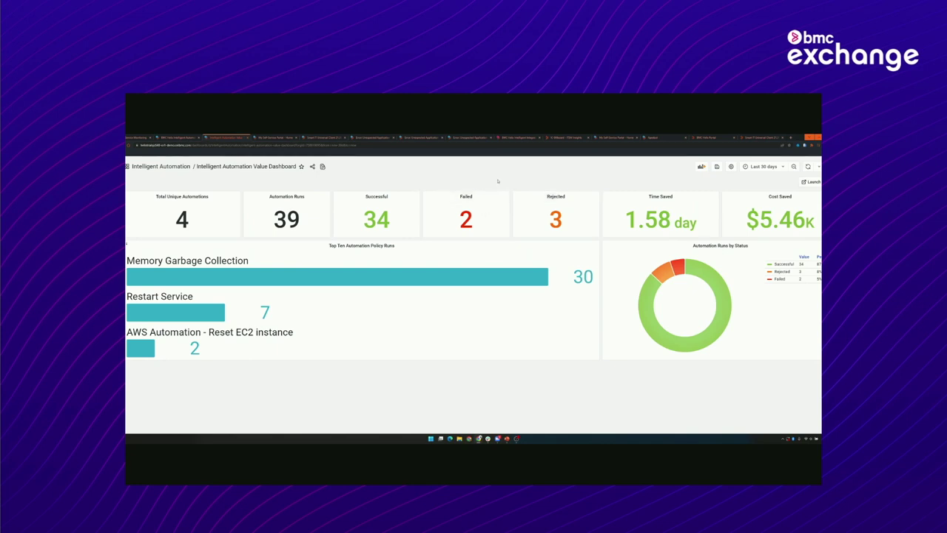
Switch to the presentation slideshow and advance from the ServiceOps BMC Helix Demo outcome slide to the closing slide
{"action": "key", "text": "alt+Tab"}
{"action": "key", "text": "Tab"}
{"action": "key", "text": "Tab"}
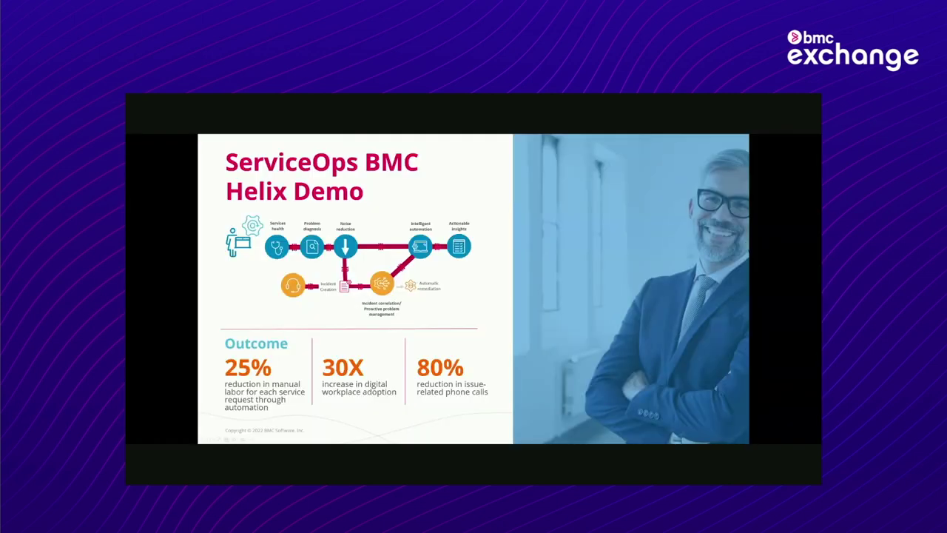
{"action": "key", "text": "Right"}
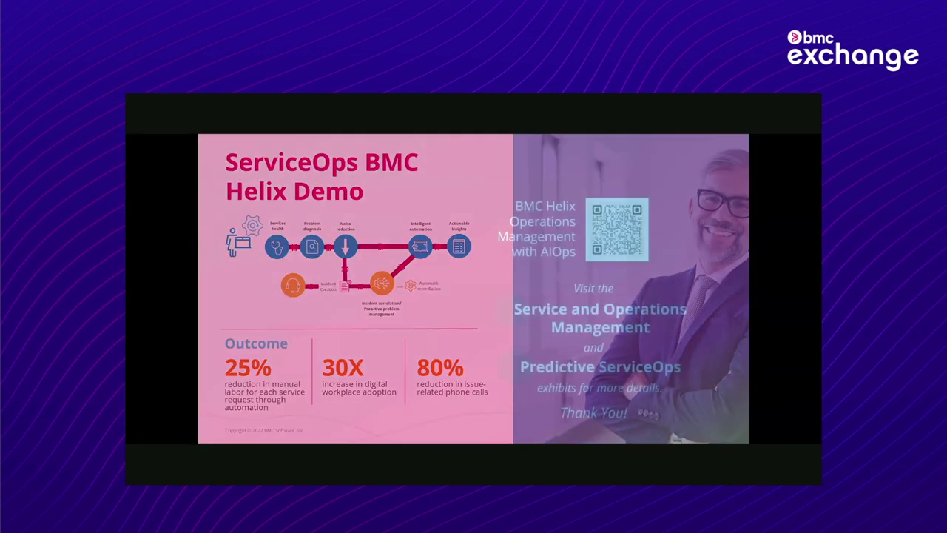